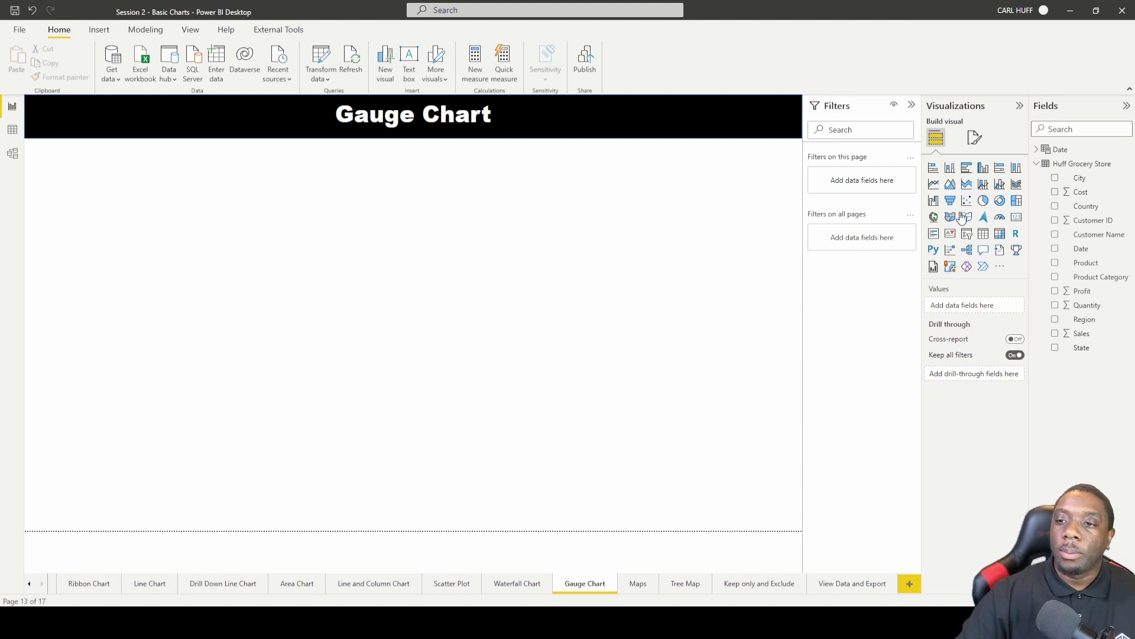
- Add a gauge visual sized to the left half of the page and collapse the Filters pane
click(1000, 219)
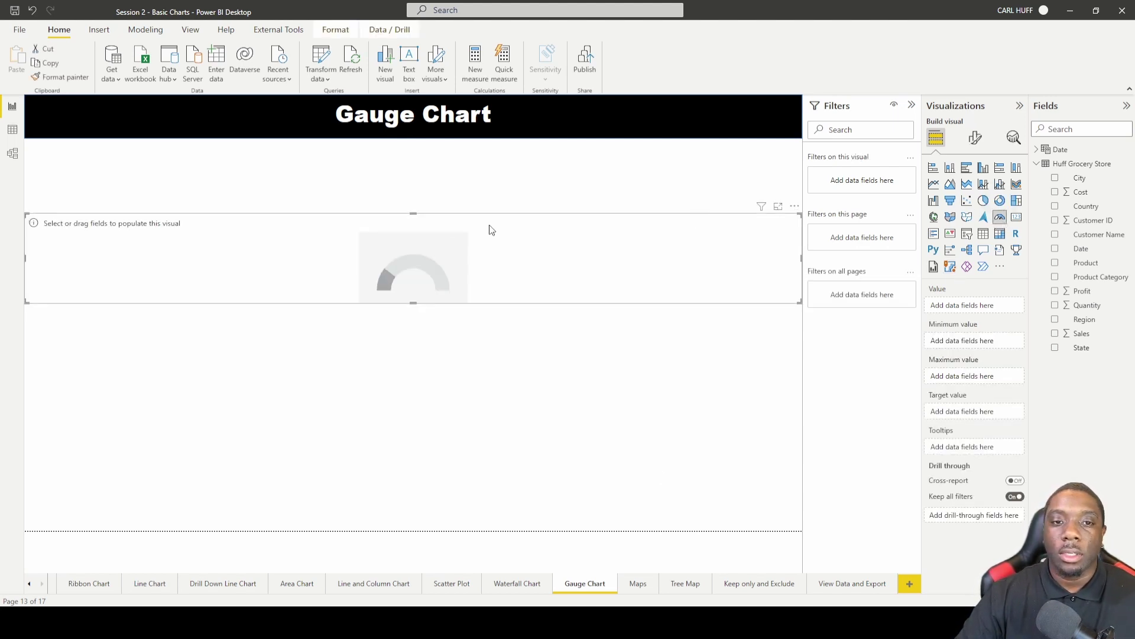
drag(412, 214, 414, 167)
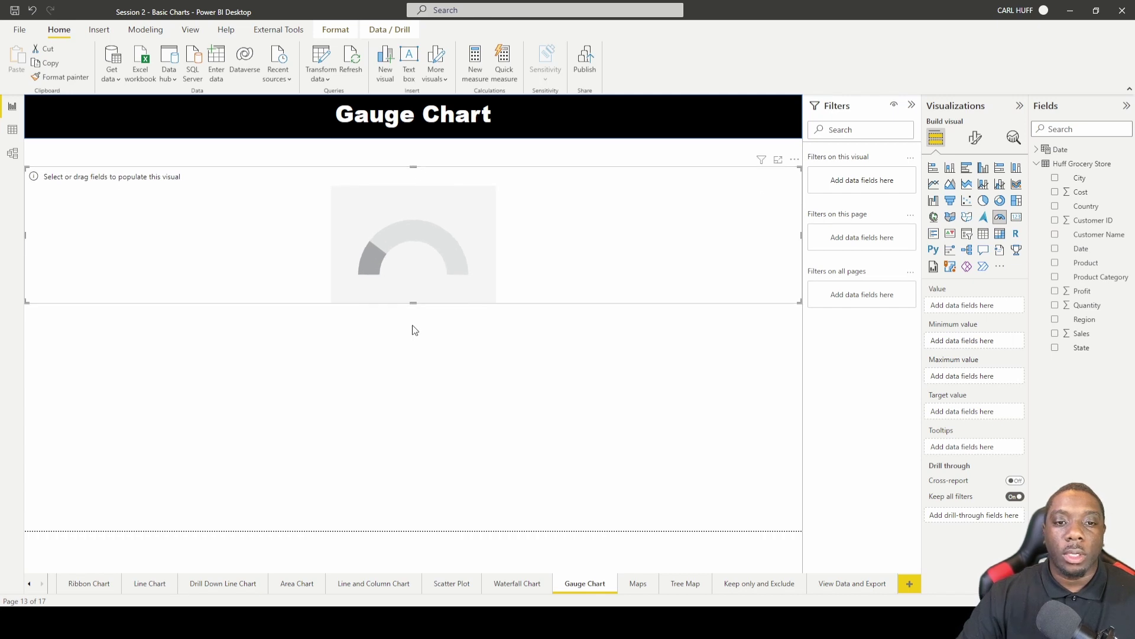
drag(413, 300, 417, 478)
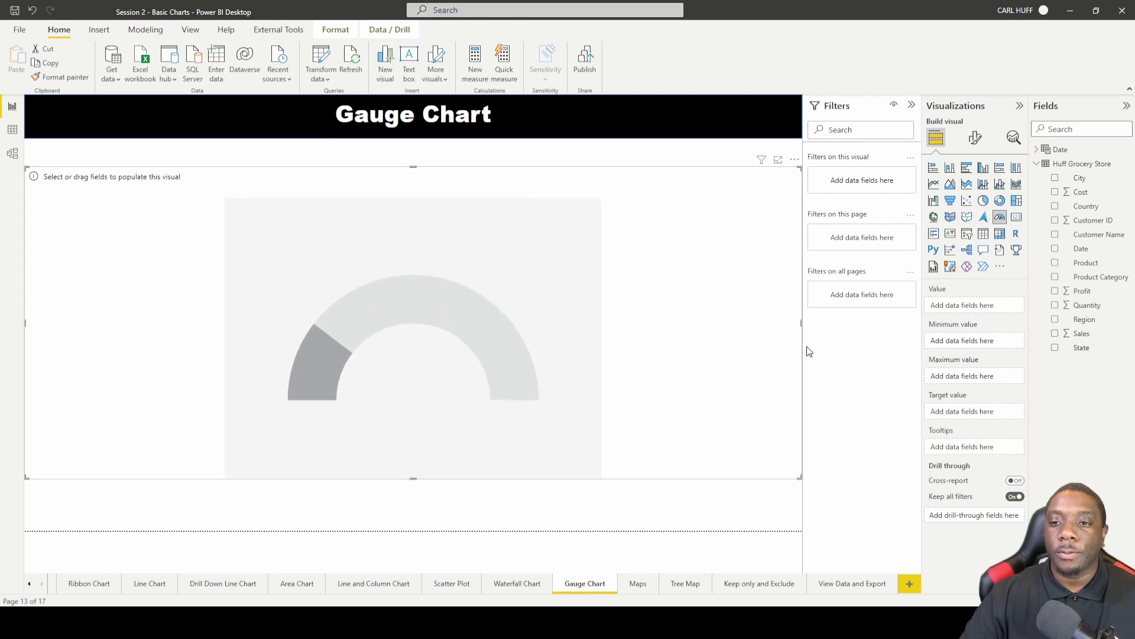
drag(799, 476, 405, 456)
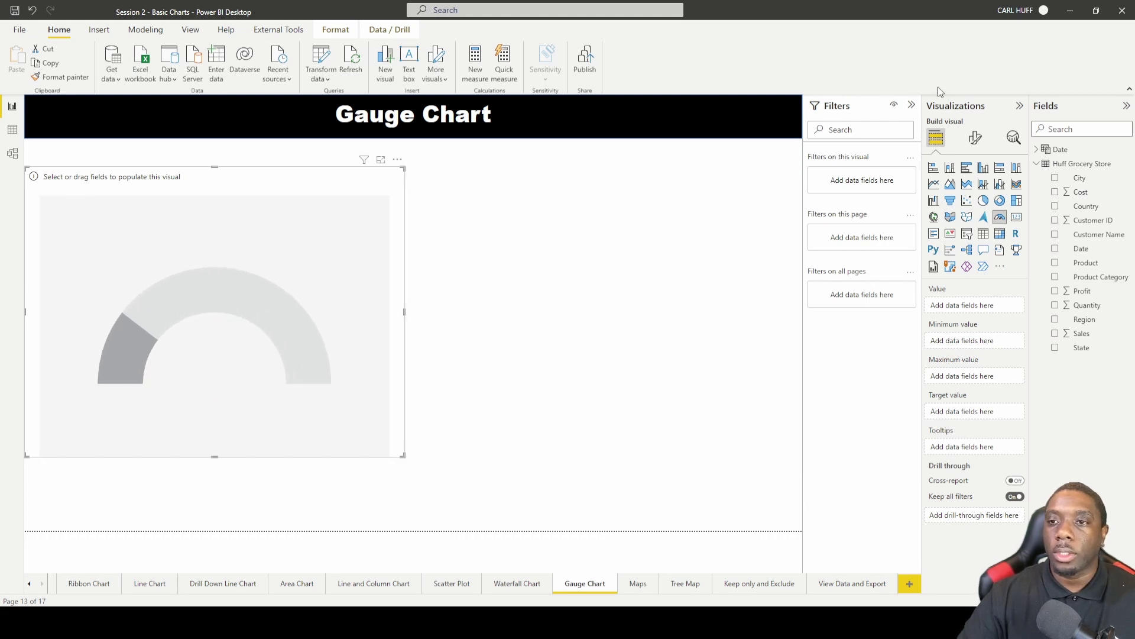
click(912, 107)
click(649, 256)
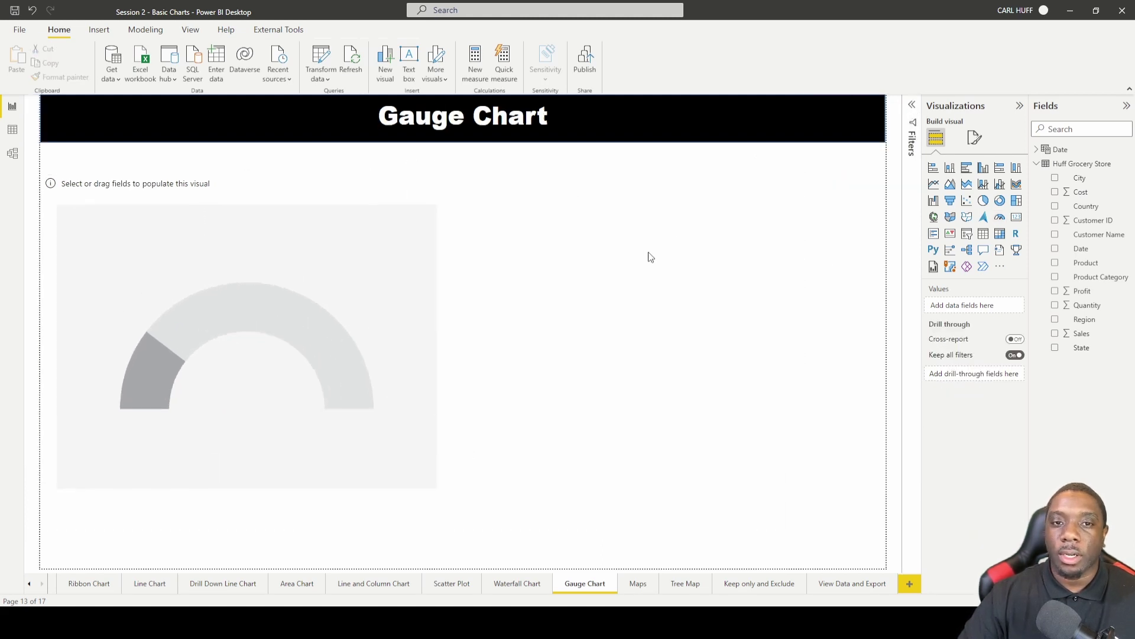
- Add a second empty gauge, adjust its height, then delete it
click(1000, 217)
mouse_move(570, 173)
mouse_down()
mouse_move(568, 219)
mouse_move(565, 187)
mouse_up()
key(Delete)
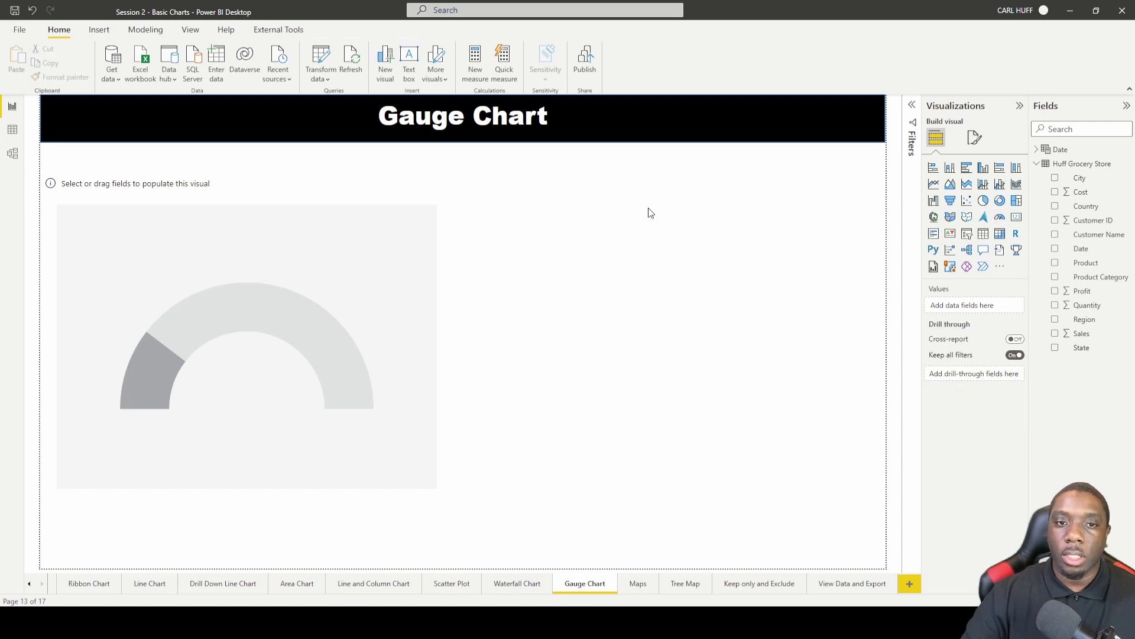
- Paste a copy of the gauge on the right and show Sales ($36.43K) in the left gauge
click(401, 249)
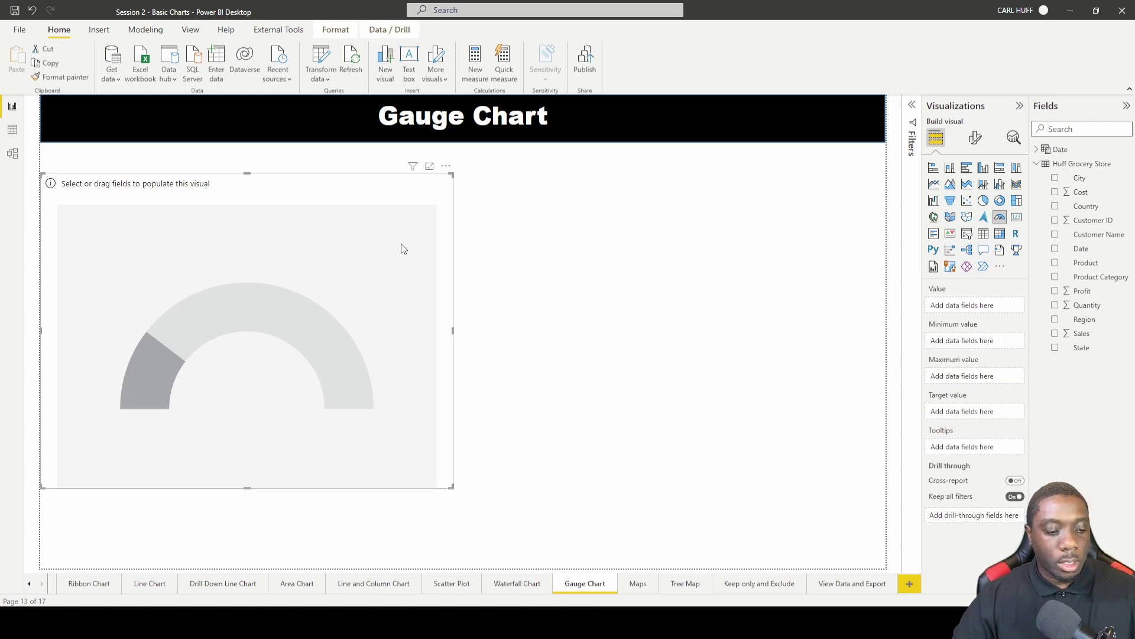
key(ctrl+c)
key(ctrl+v)
drag(327, 258, 744, 255)
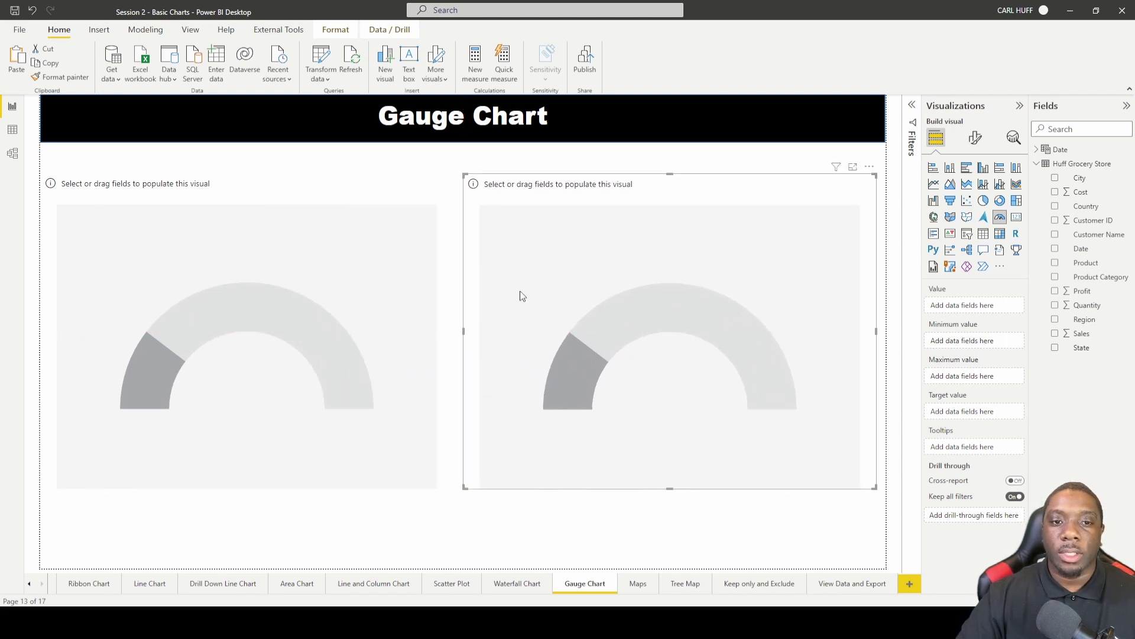
click(350, 299)
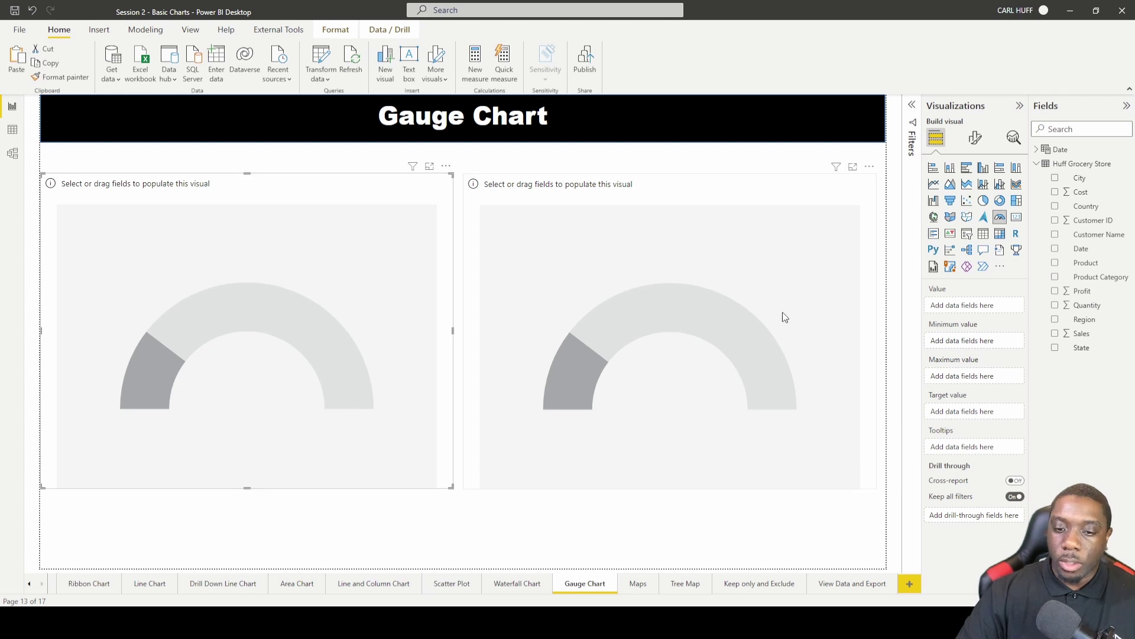
click(1055, 334)
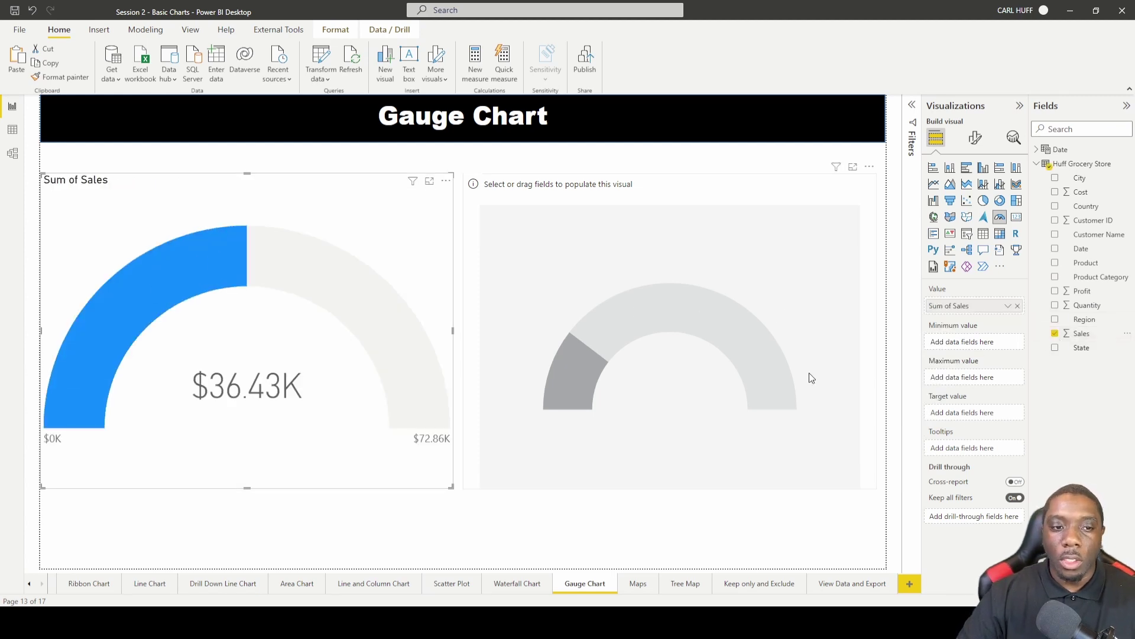
- Shorten the empty right gauge to the upper half of the page
click(609, 311)
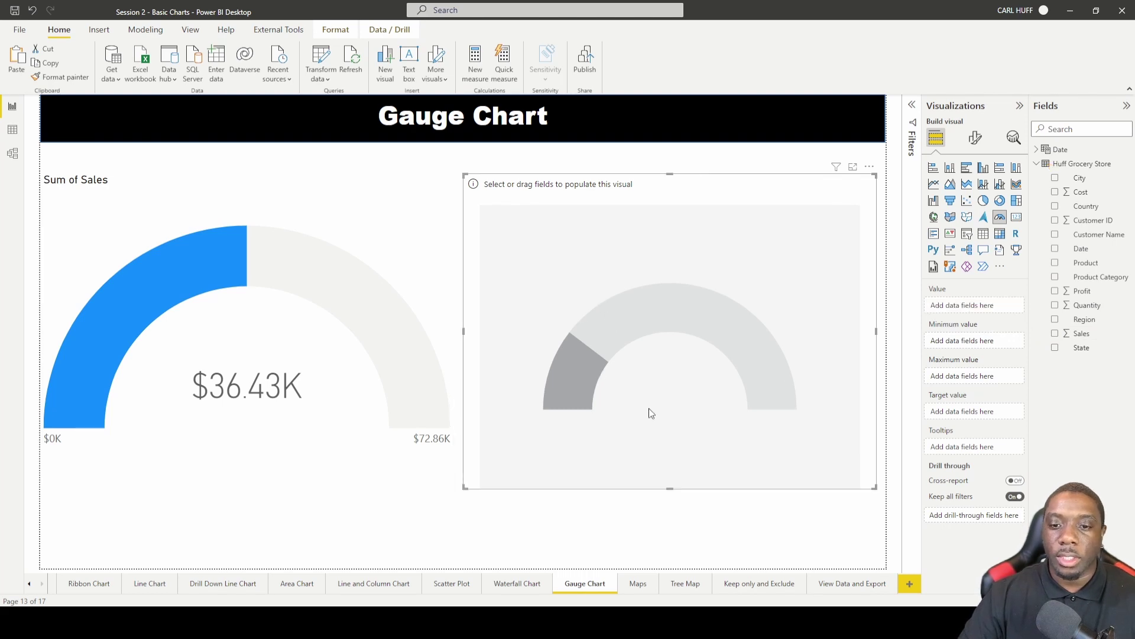
click(672, 490)
click(669, 432)
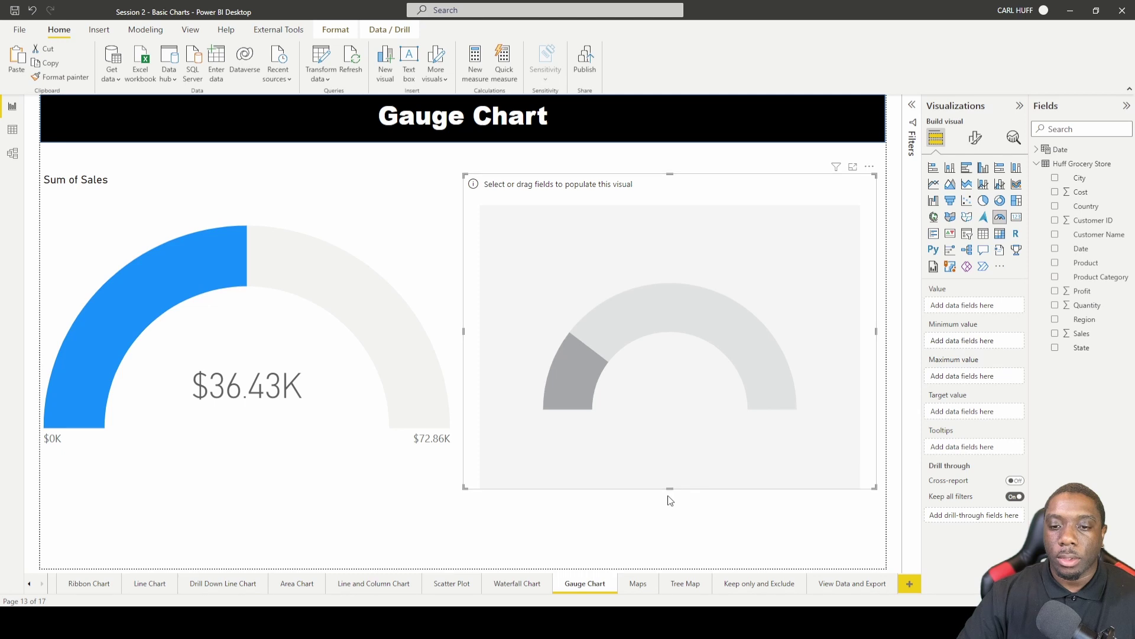
drag(668, 489, 675, 371)
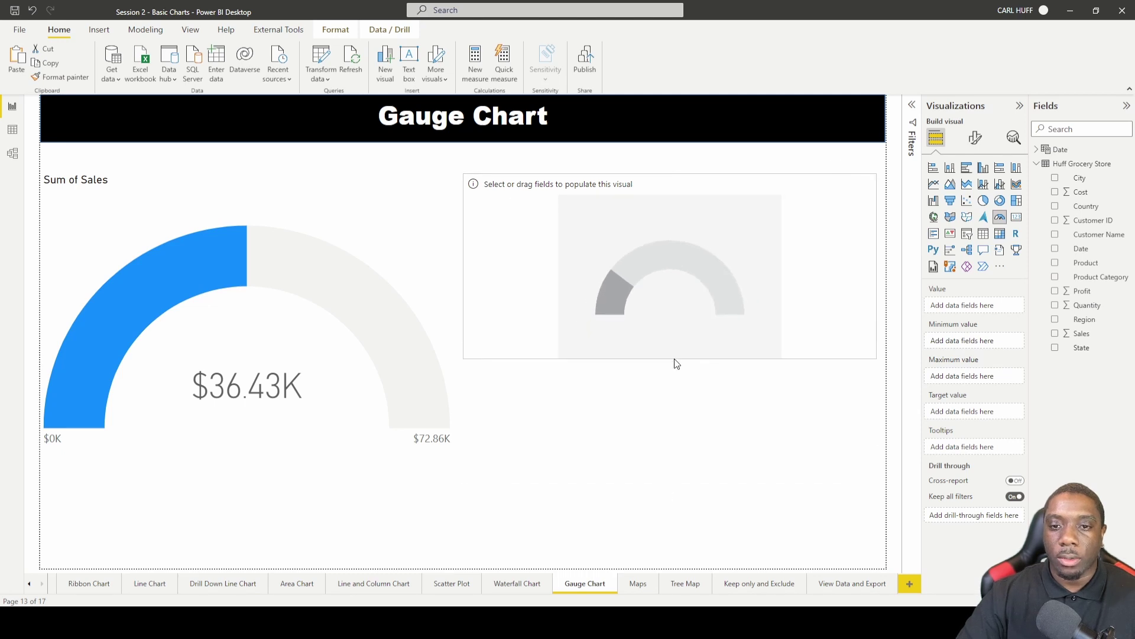
click(728, 413)
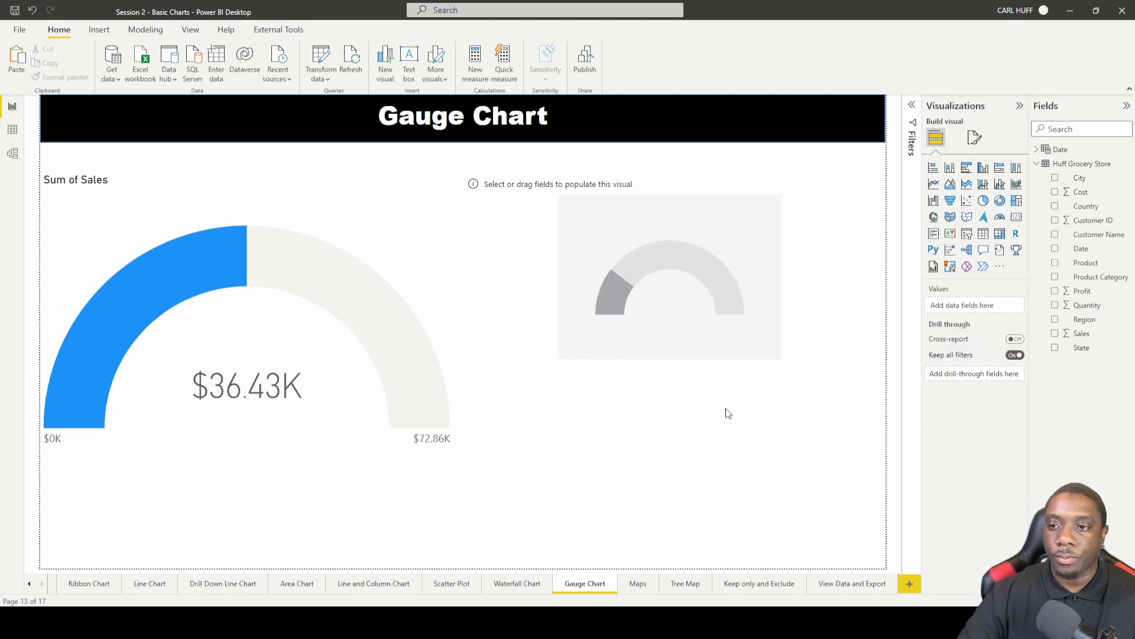
- Add a temporary Sales table, delete it, and stretch the right gauge back down
click(983, 235)
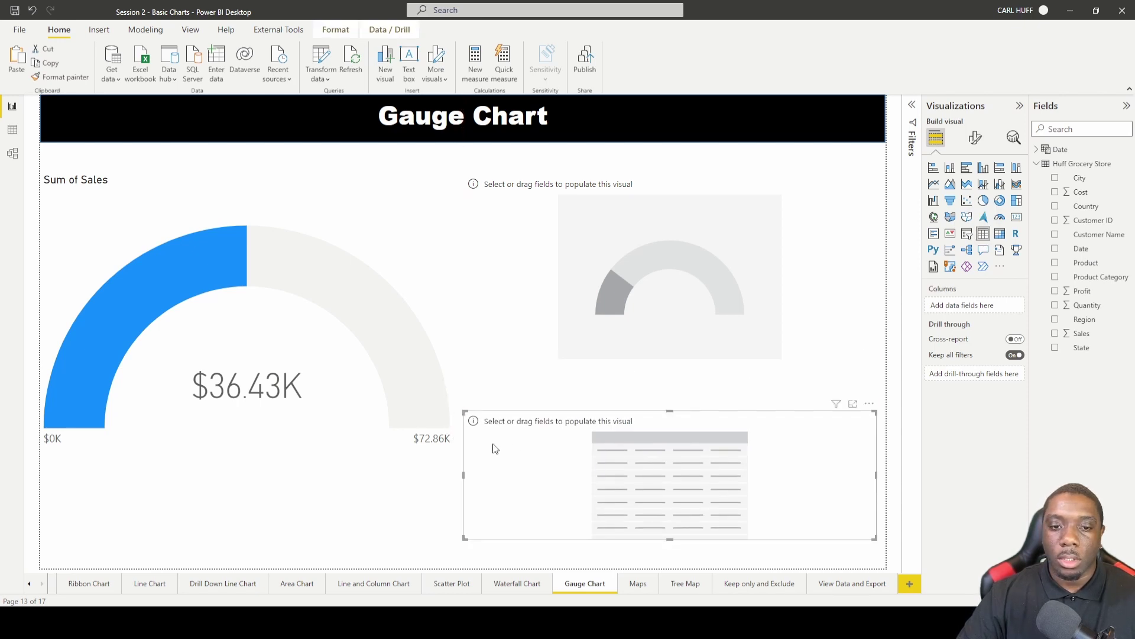
click(462, 416)
click(465, 411)
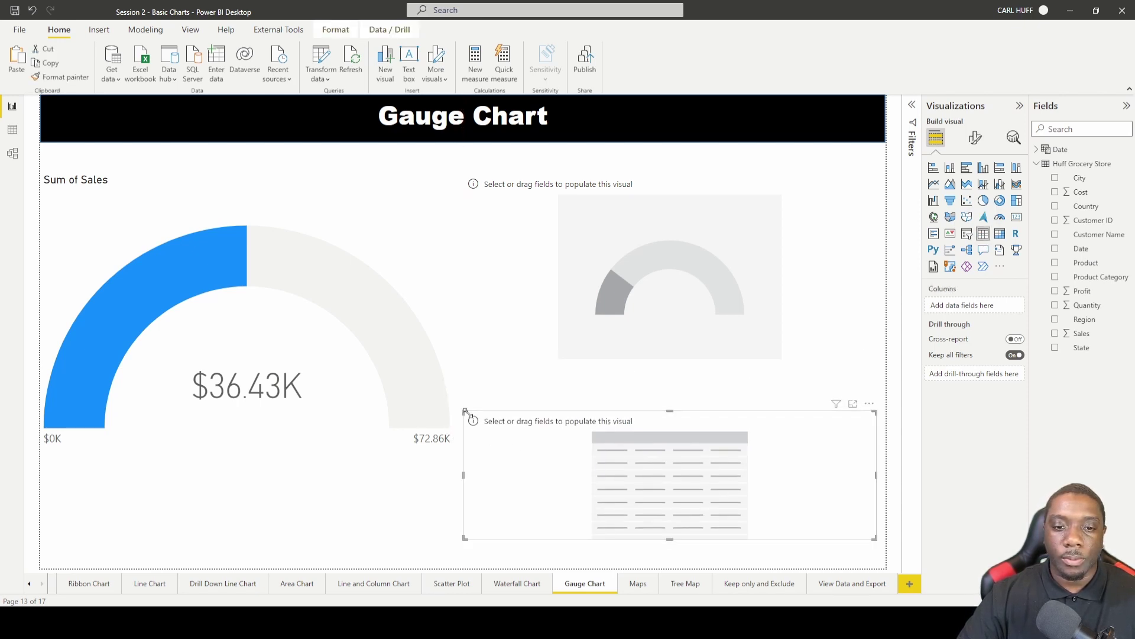
drag(465, 410, 597, 441)
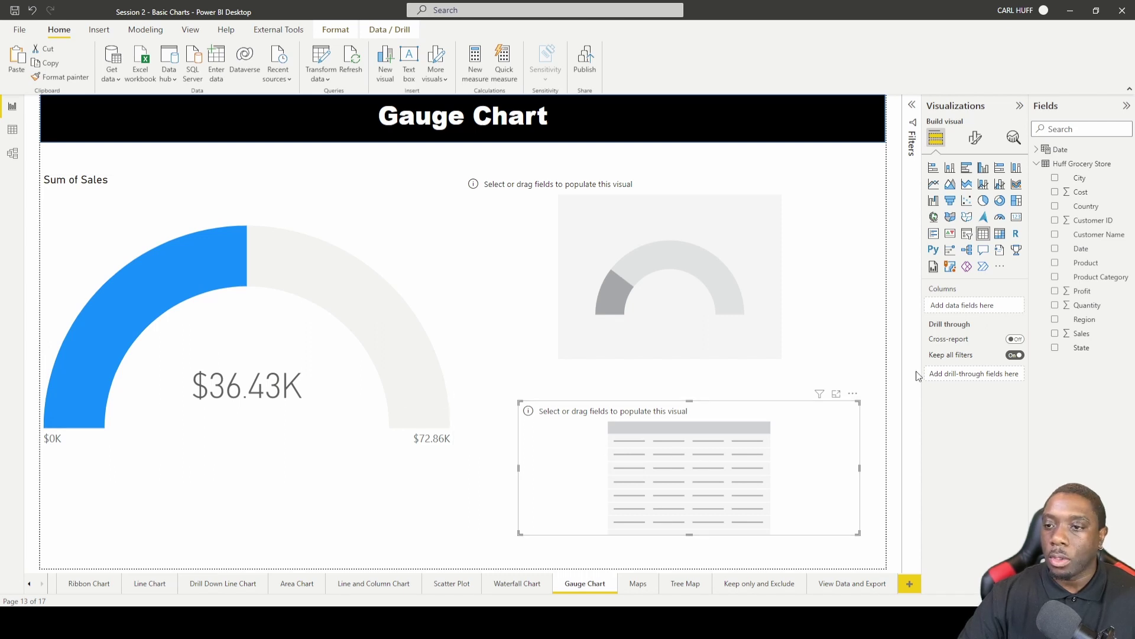
click(1056, 335)
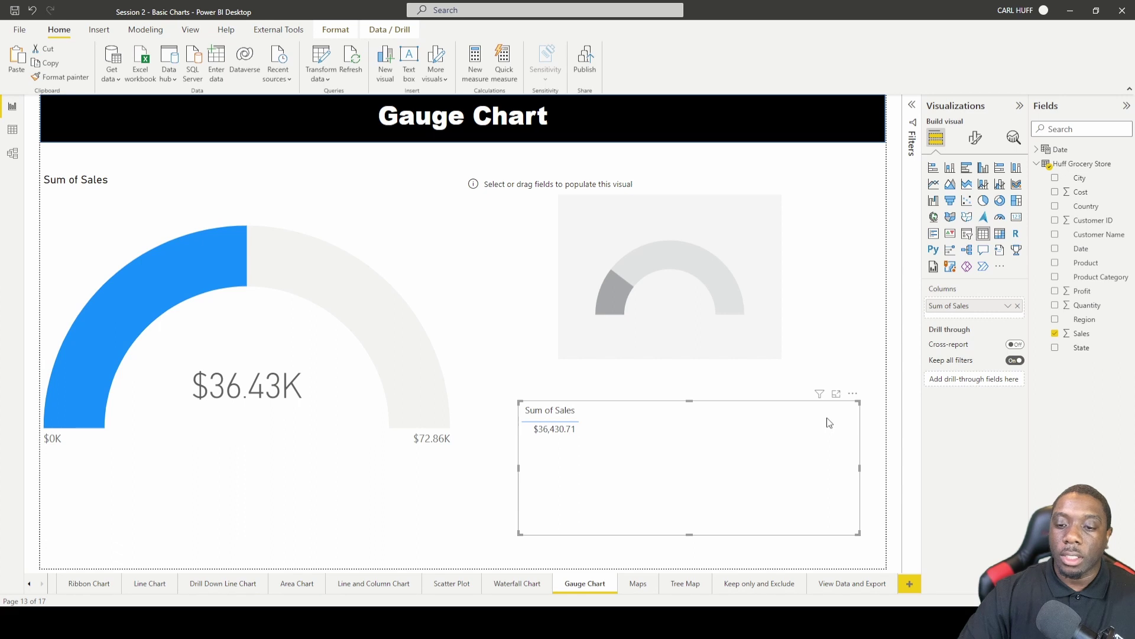
key(Delete)
click(704, 337)
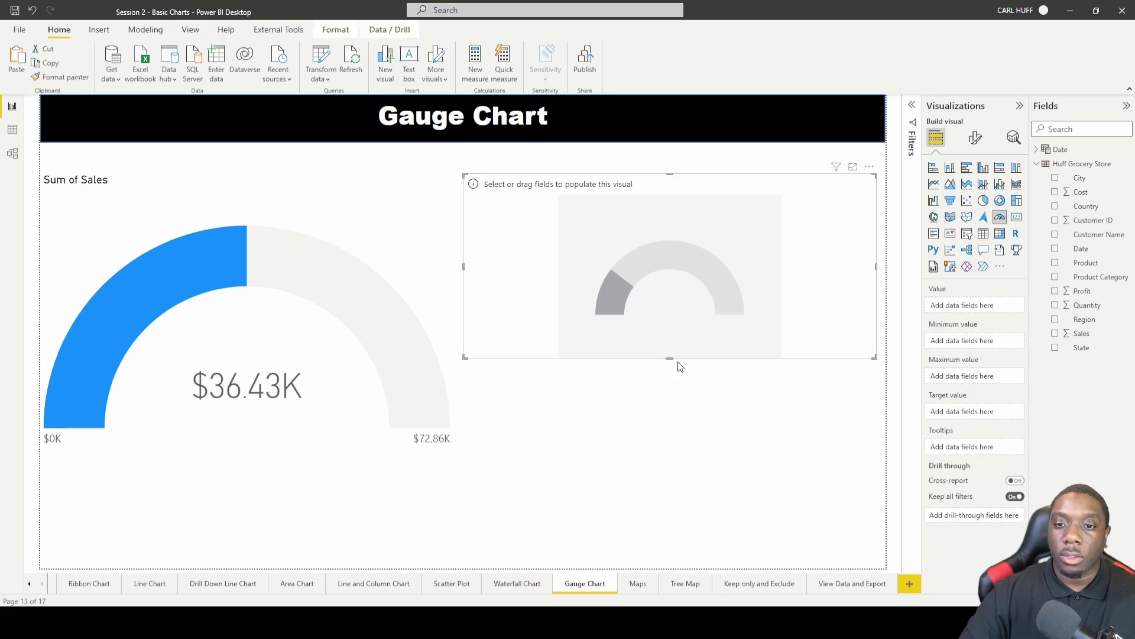
drag(670, 360, 685, 462)
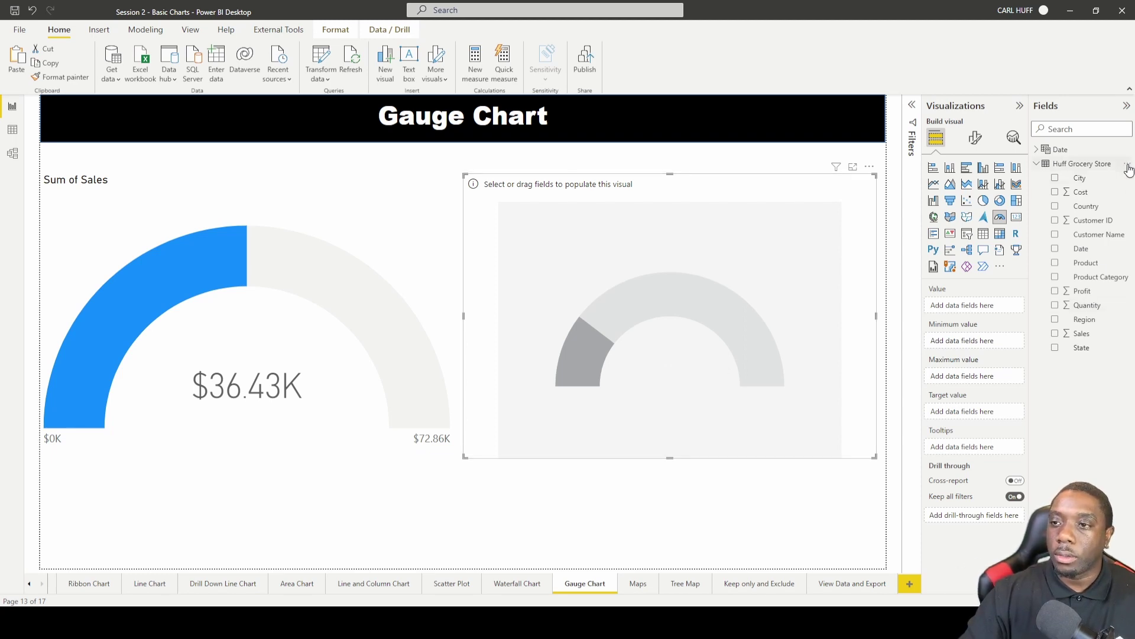
- Create the measure target sales = SUM('Huff Grocery Store'[Sales]) * 1.1 in the store table
click(1127, 167)
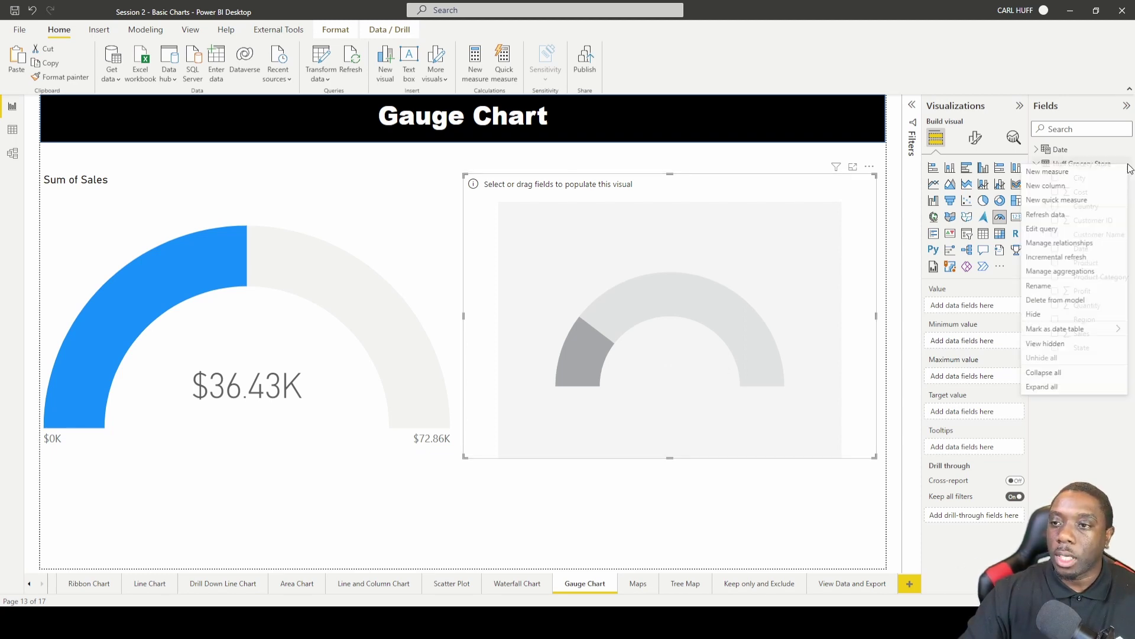
click(1078, 173)
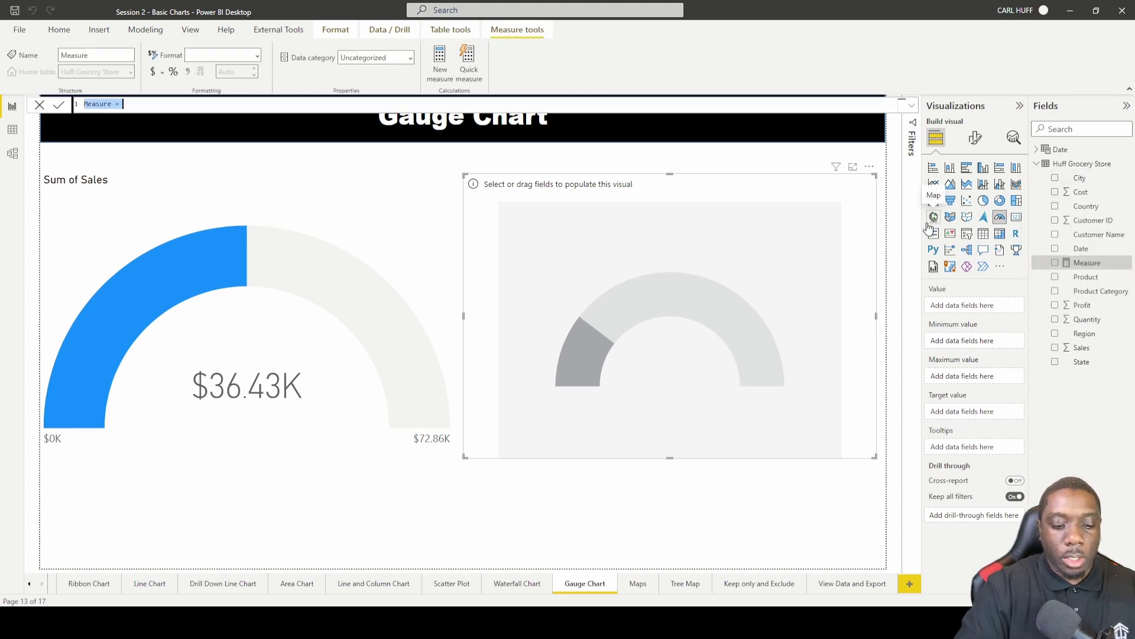
text(target sales)
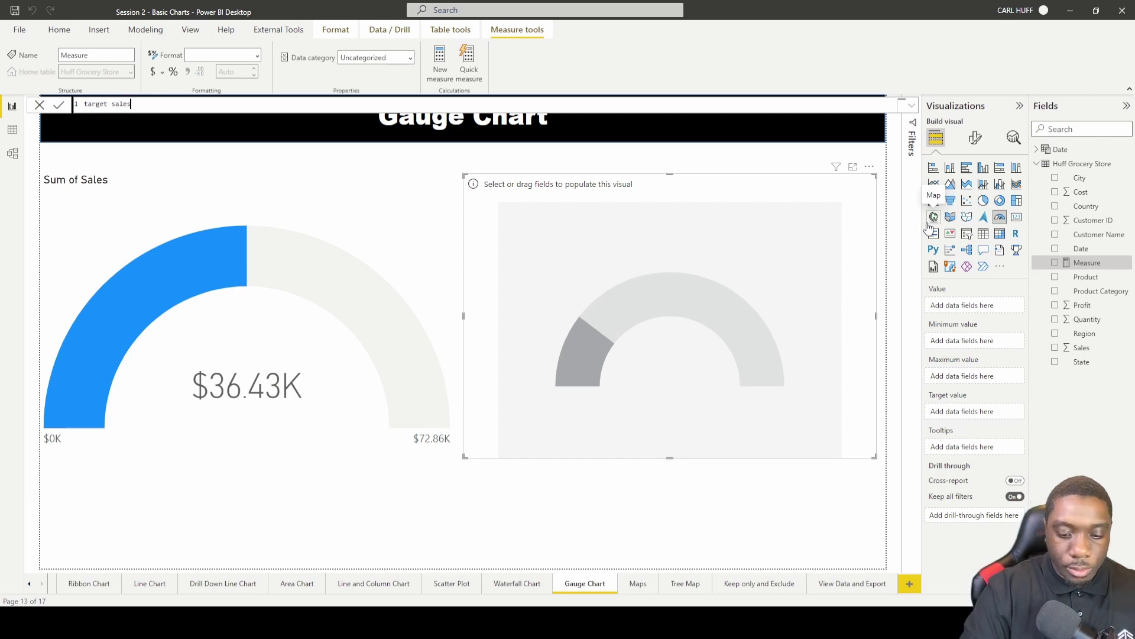
text( = )
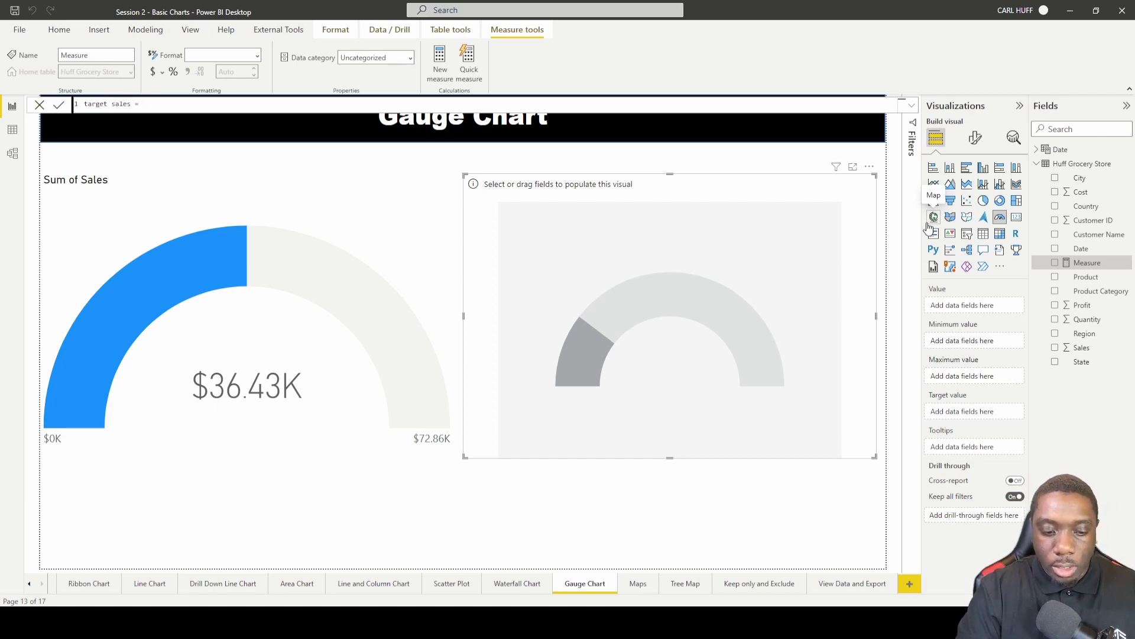
text(sum(hu)
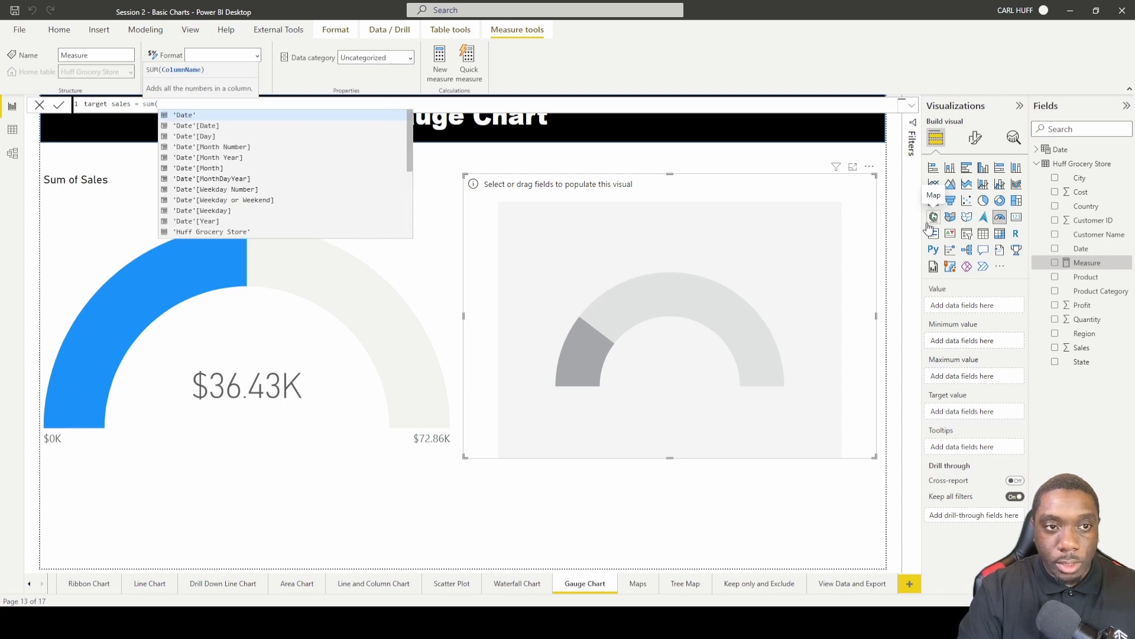
key(Down)
key(Down)
key(Down)
key(Down)
key(Down)
key(Down)
key(Down)
key(Down)
key(Down)
key(Down)
key(Down)
key(Down)
key(Down)
key(Up)
key(Tab)
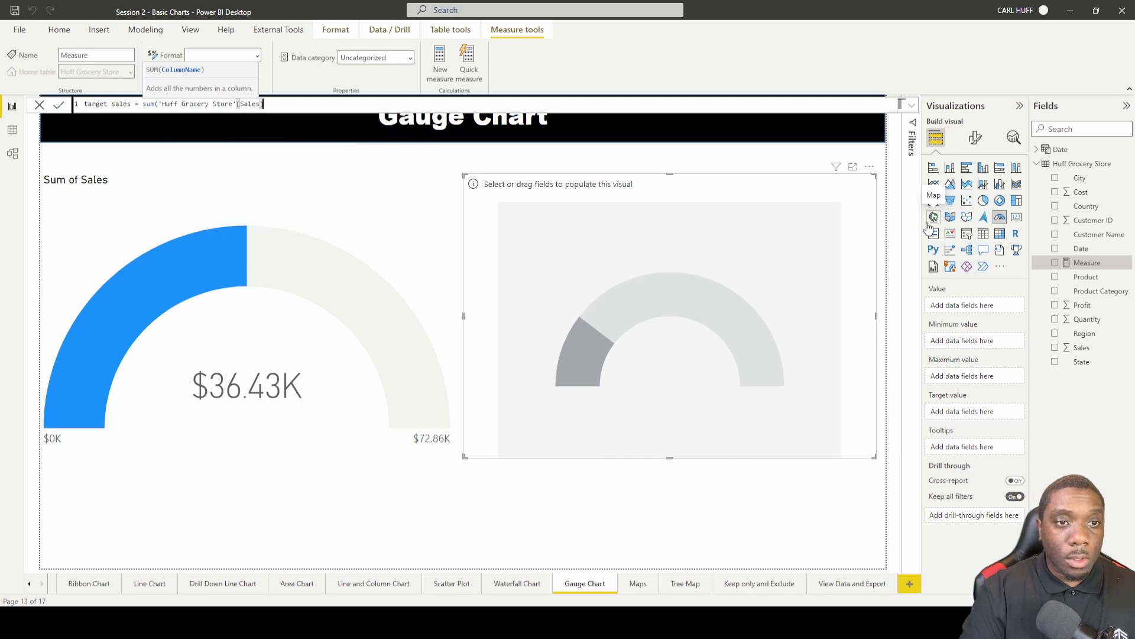
text() * 1.1)
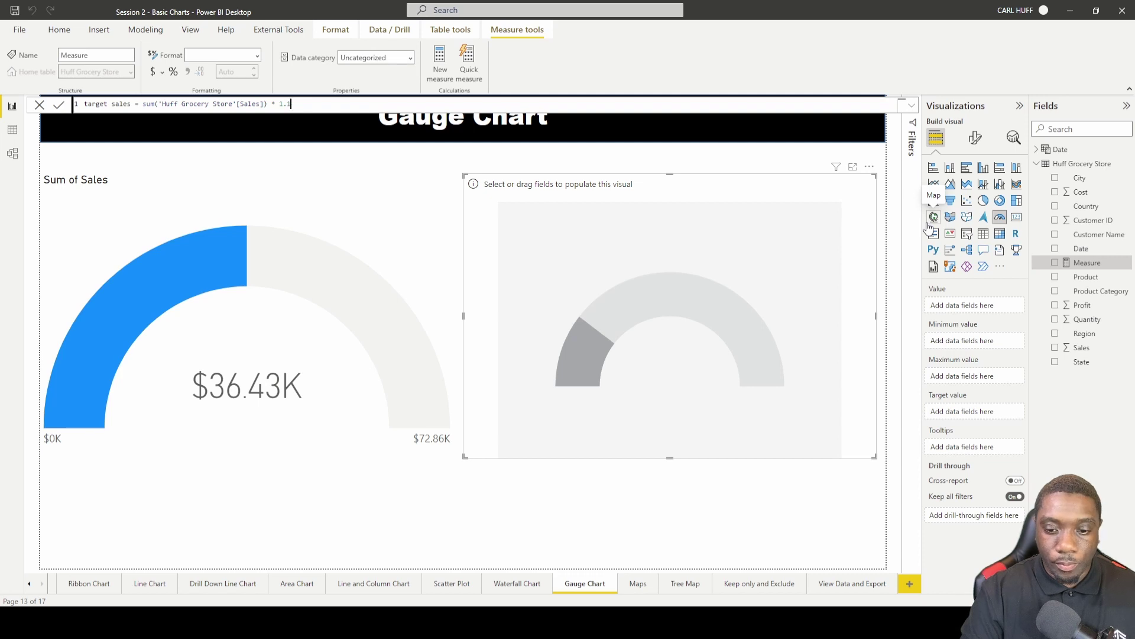
key(Return)
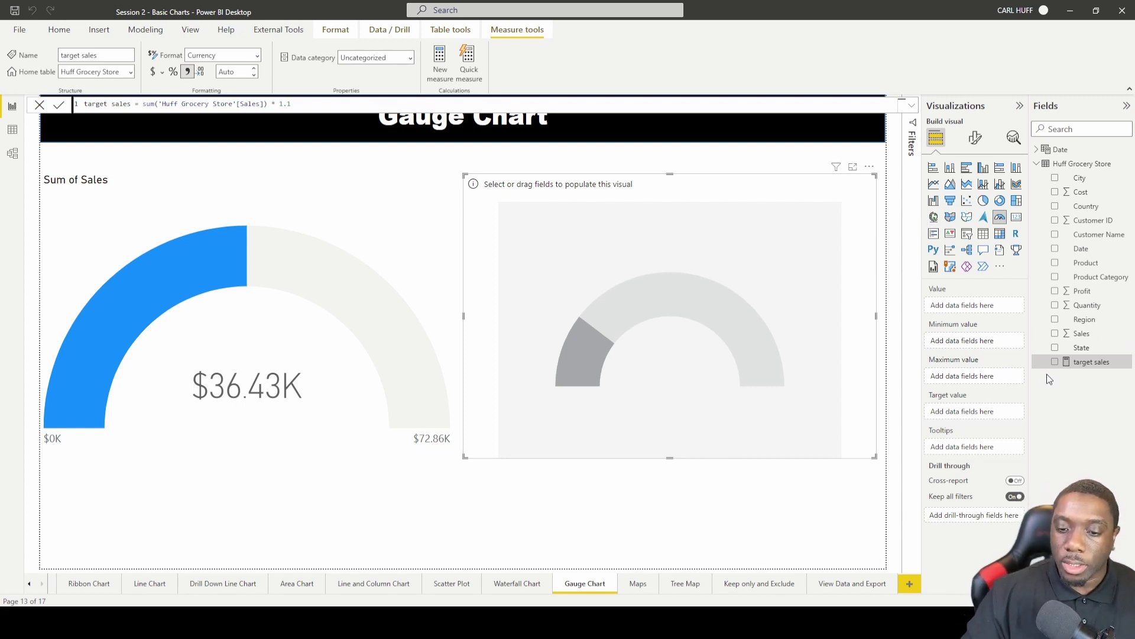
- Use target sales as the Sales gauge's target value, marked at $40.07K
drag(1092, 361, 970, 414)
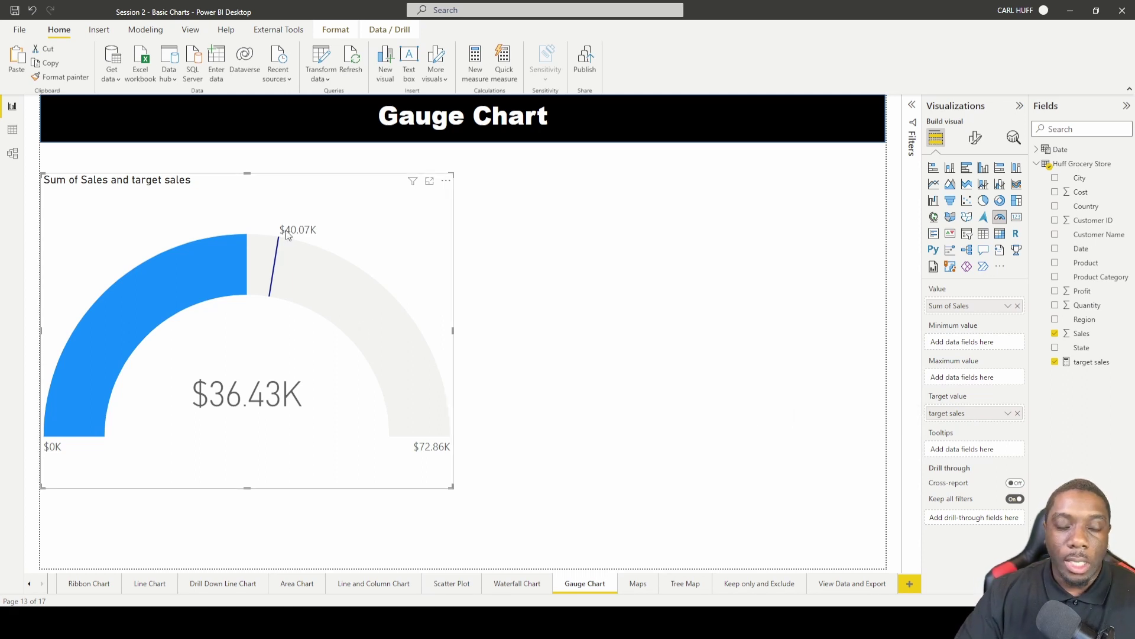
mouse_move(295, 235)
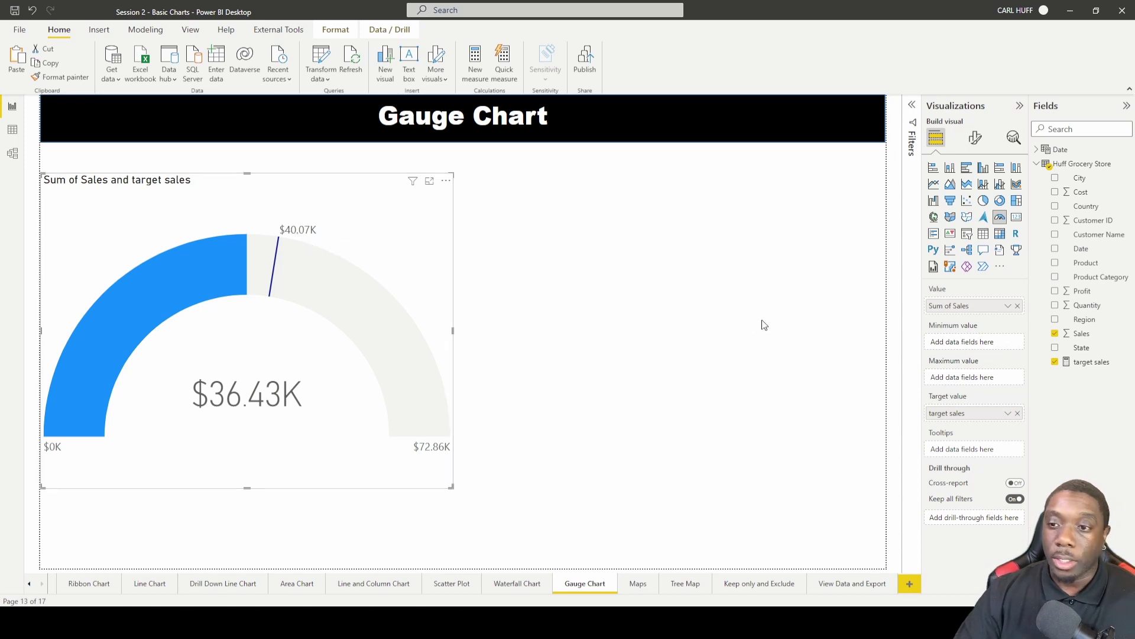
click(1089, 362)
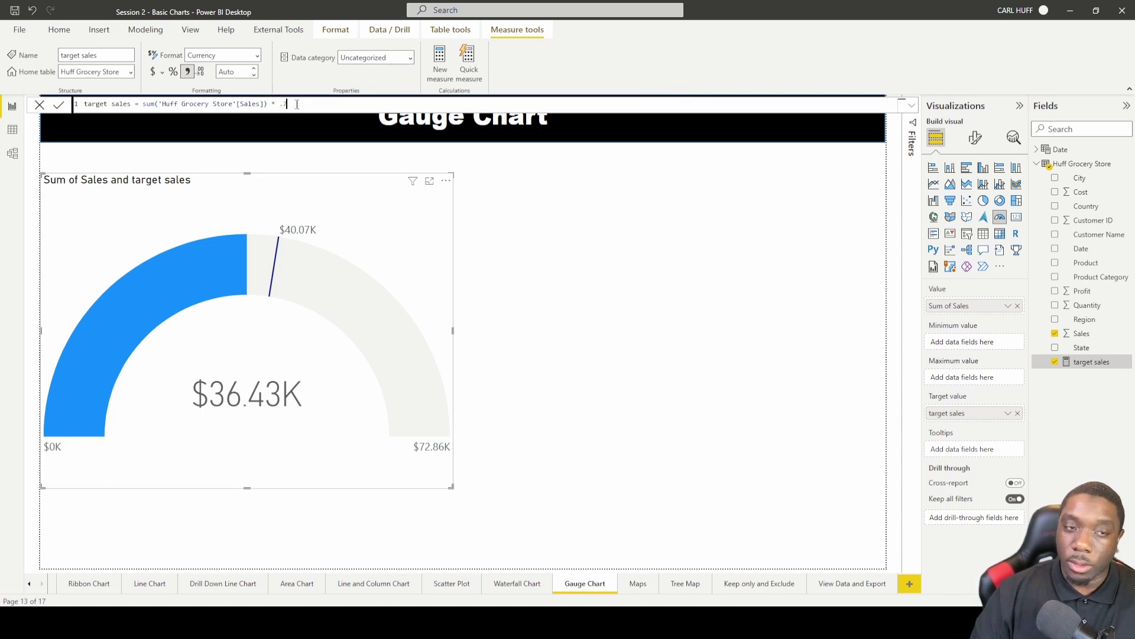
- Change target sales to Sales times .75 (marker at $27.32K) and widen the Sales gauge slightly
key(Return)
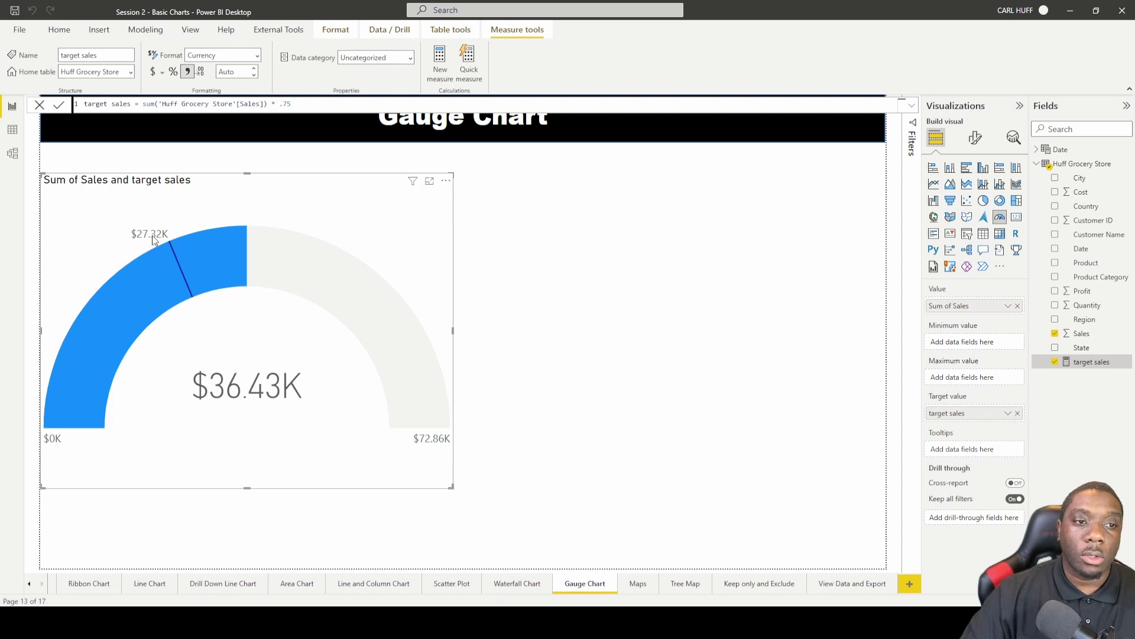
mouse_move(154, 236)
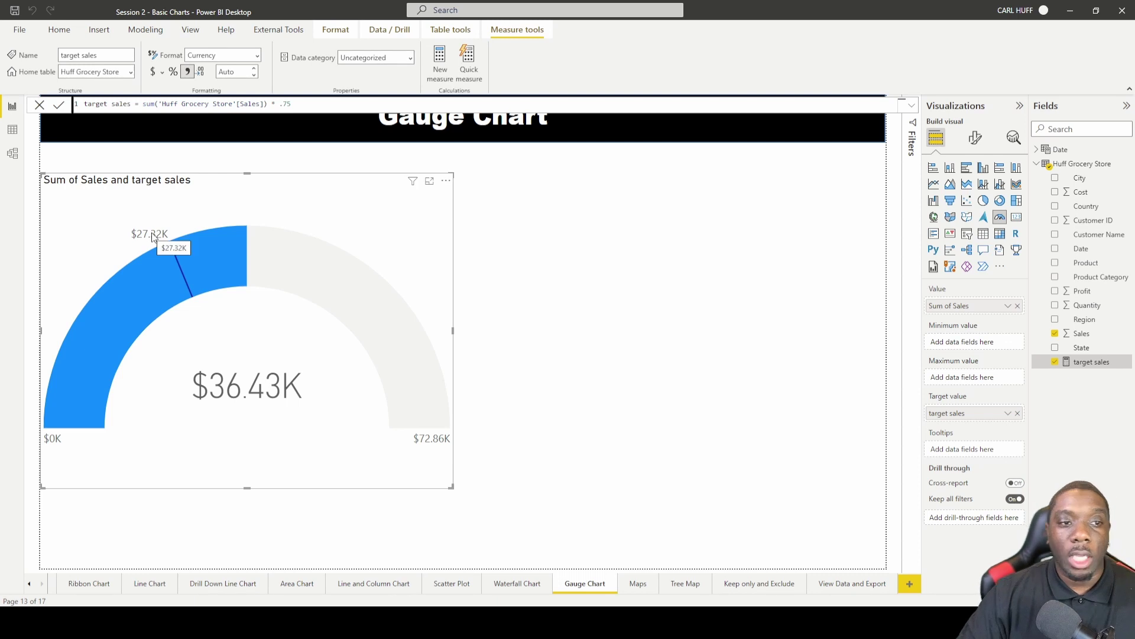
click(517, 261)
click(441, 294)
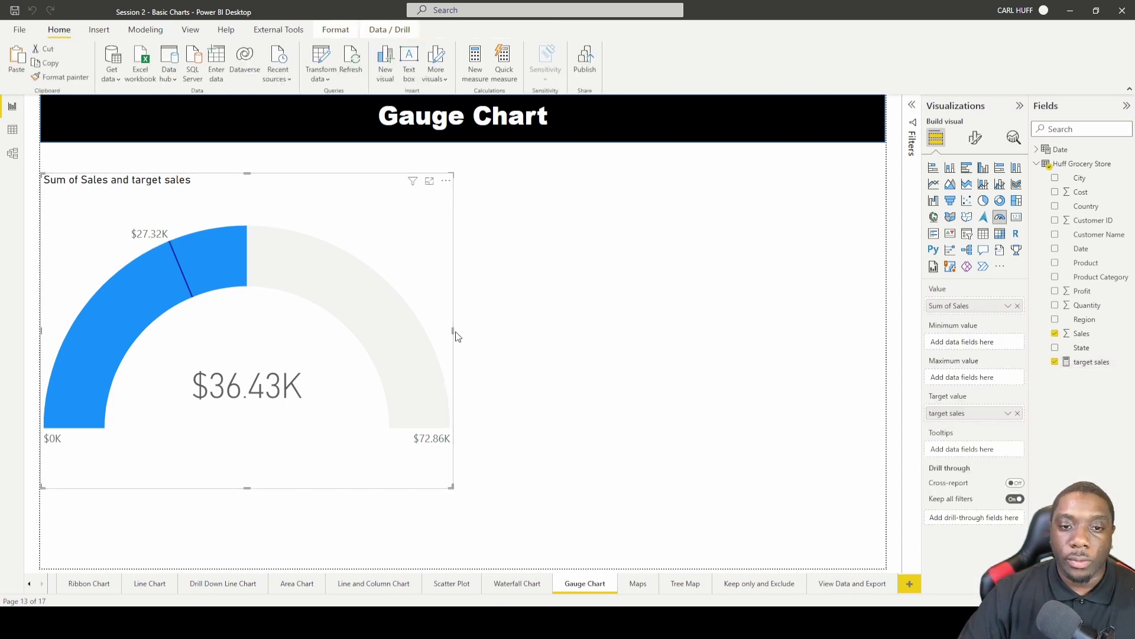
drag(453, 331, 463, 333)
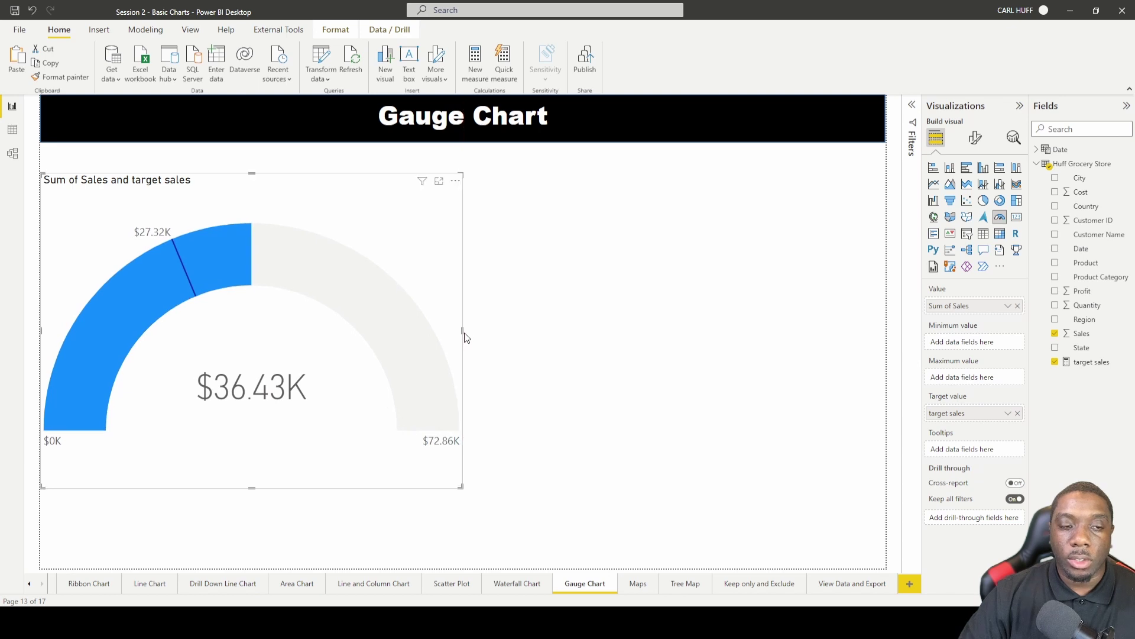
- Add a widened gauge showing Sum of Profit (30.46K) to the right of the Sales gauge
click(490, 316)
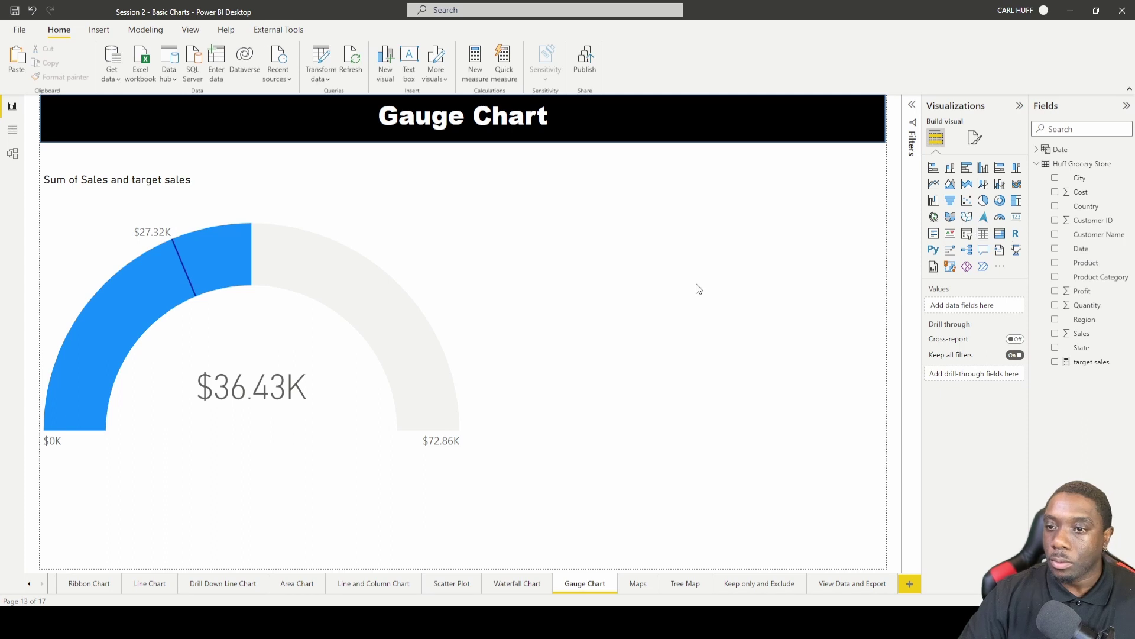
click(999, 217)
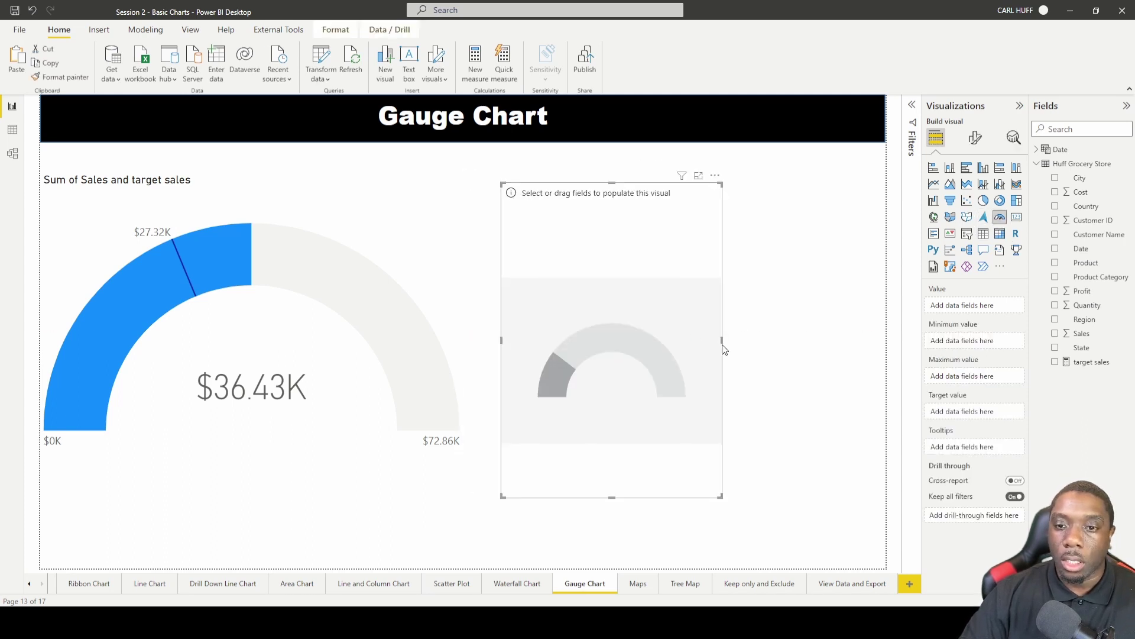
drag(722, 342, 853, 341)
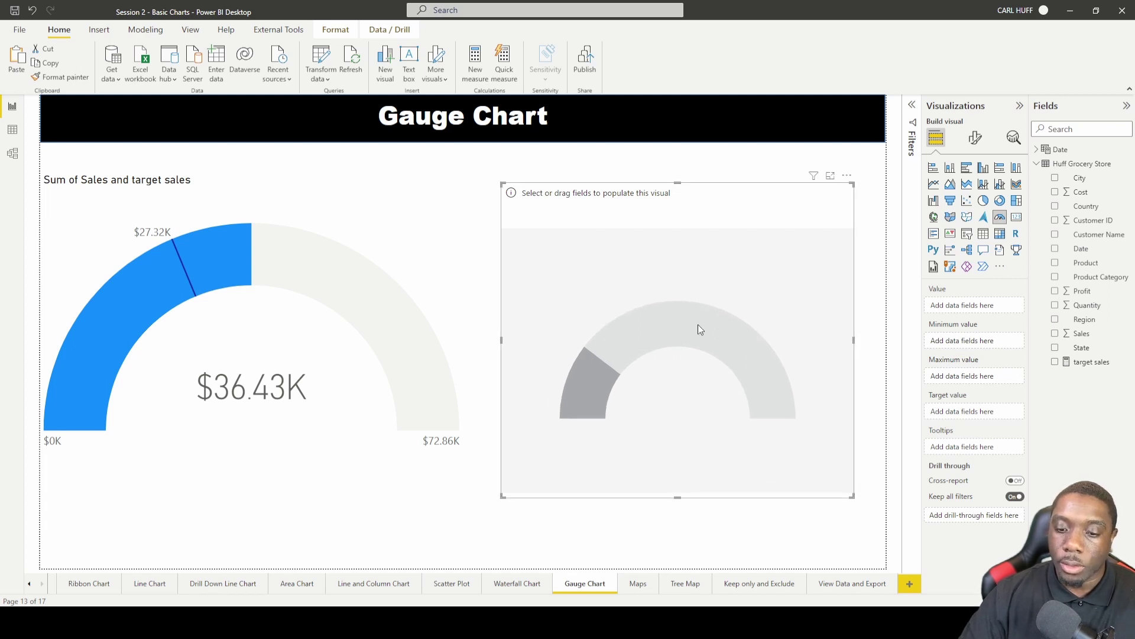
click(1056, 291)
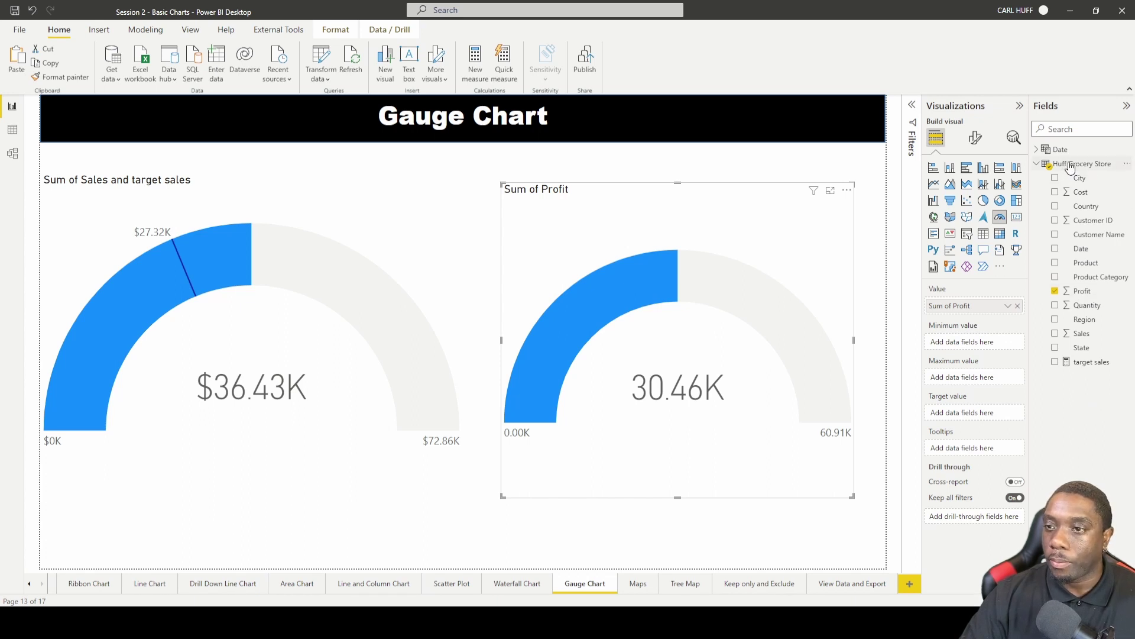
- Create the measure Target Profit = SUM('Huff Grocery Store'[Profit]) * 1.2 in the store table
right_click(1098, 165)
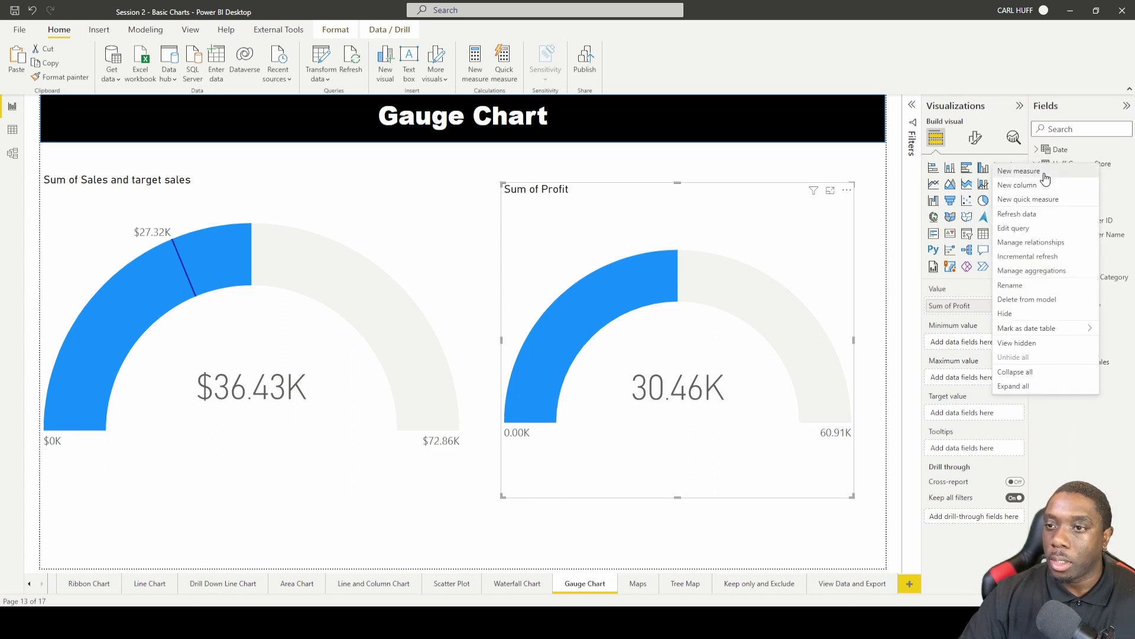
click(1019, 171)
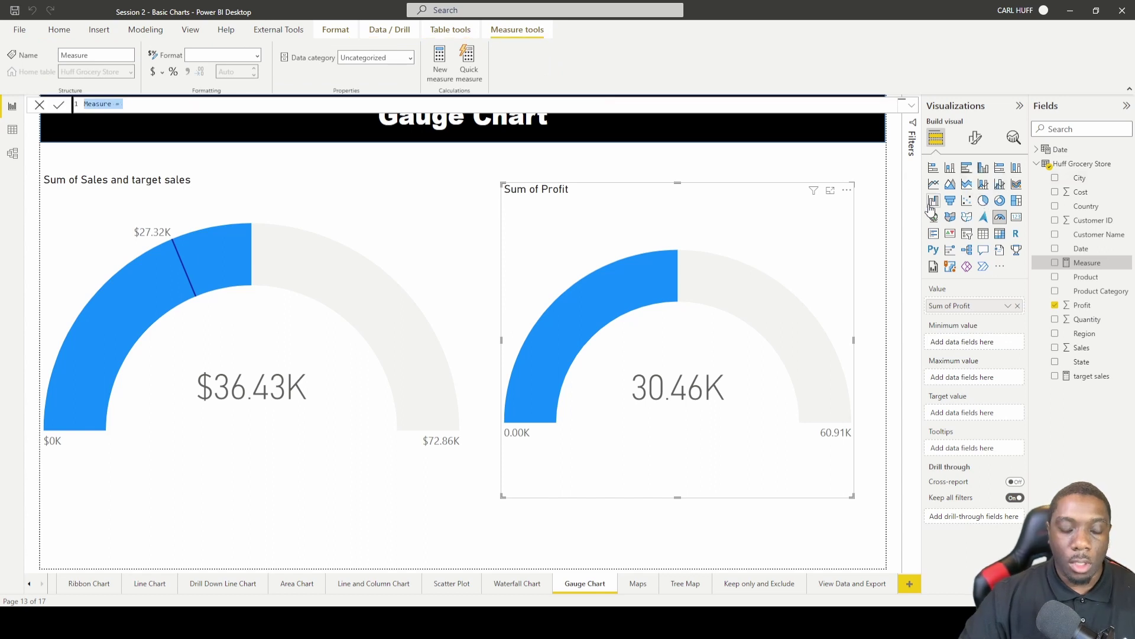
text(Ta)
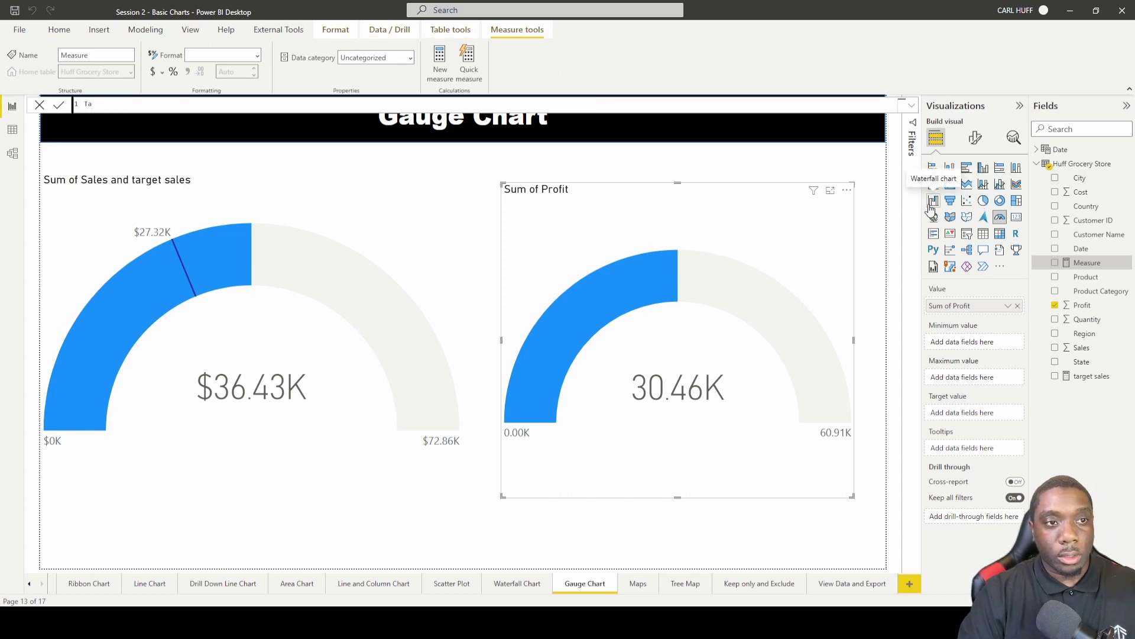
text(rget Profit )
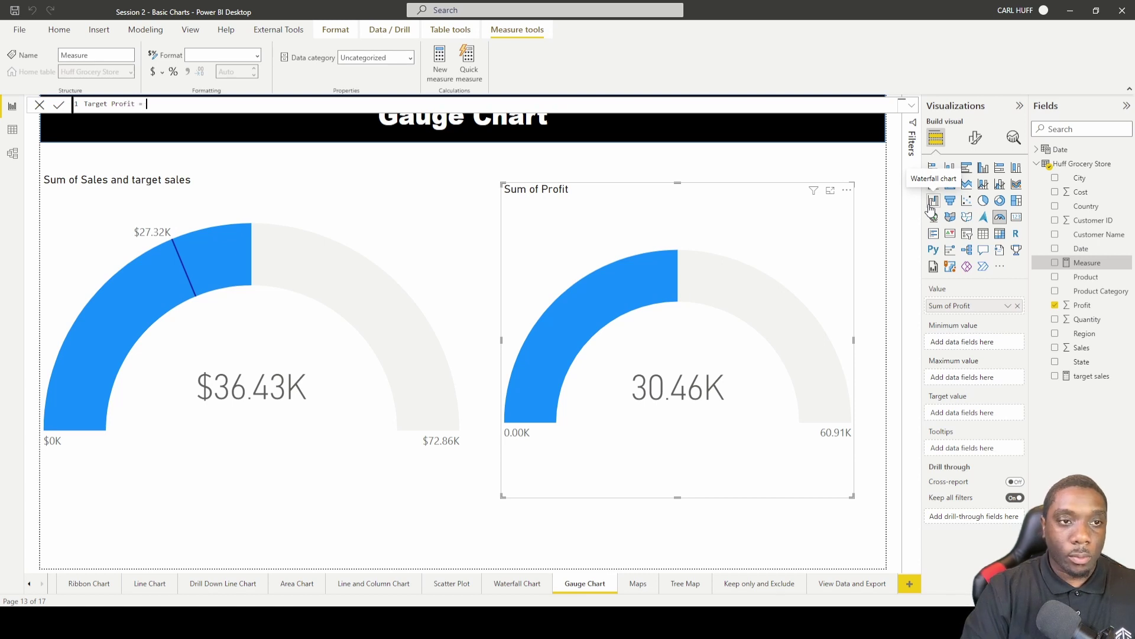
text(= sum)
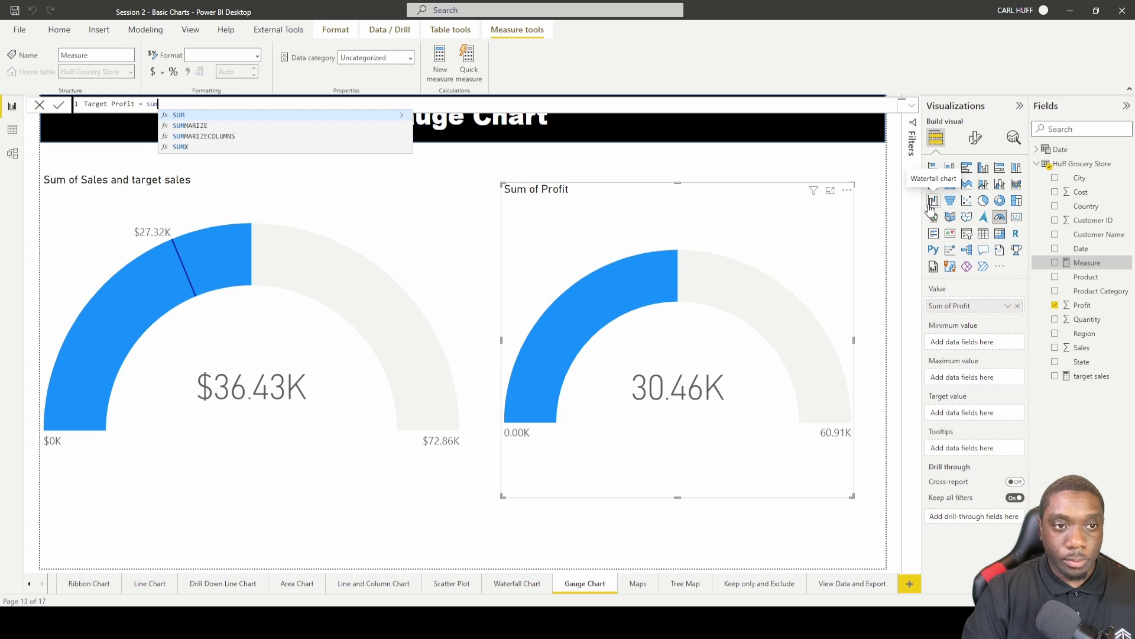
key(Tab)
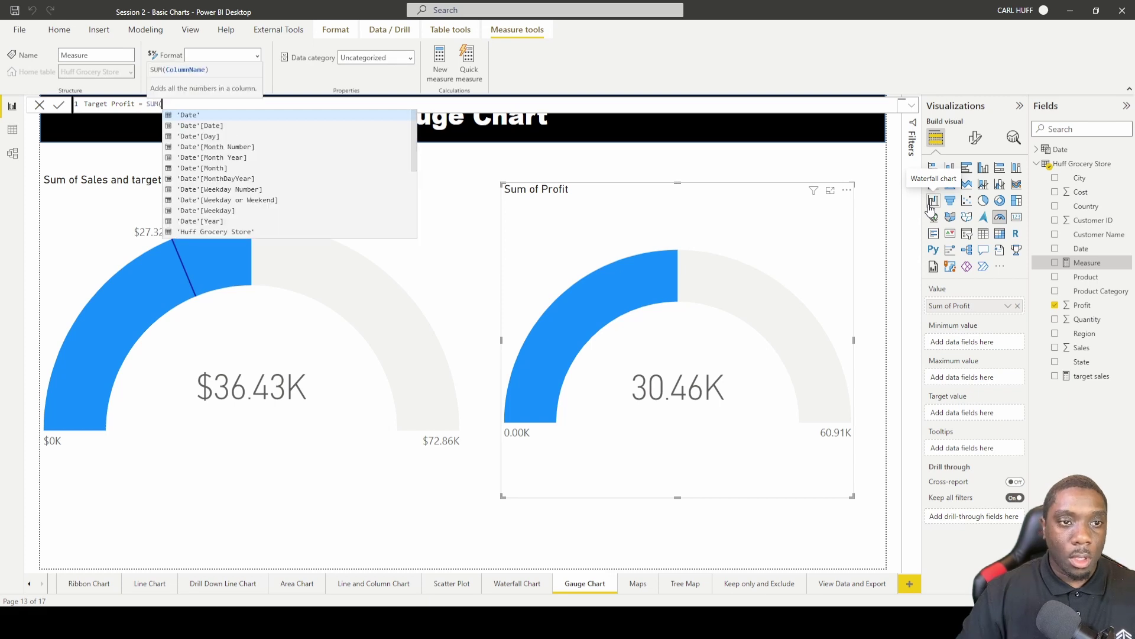
key(Down)
key(Down)
key(Down)
key(Down)
key(Down)
key(Down)
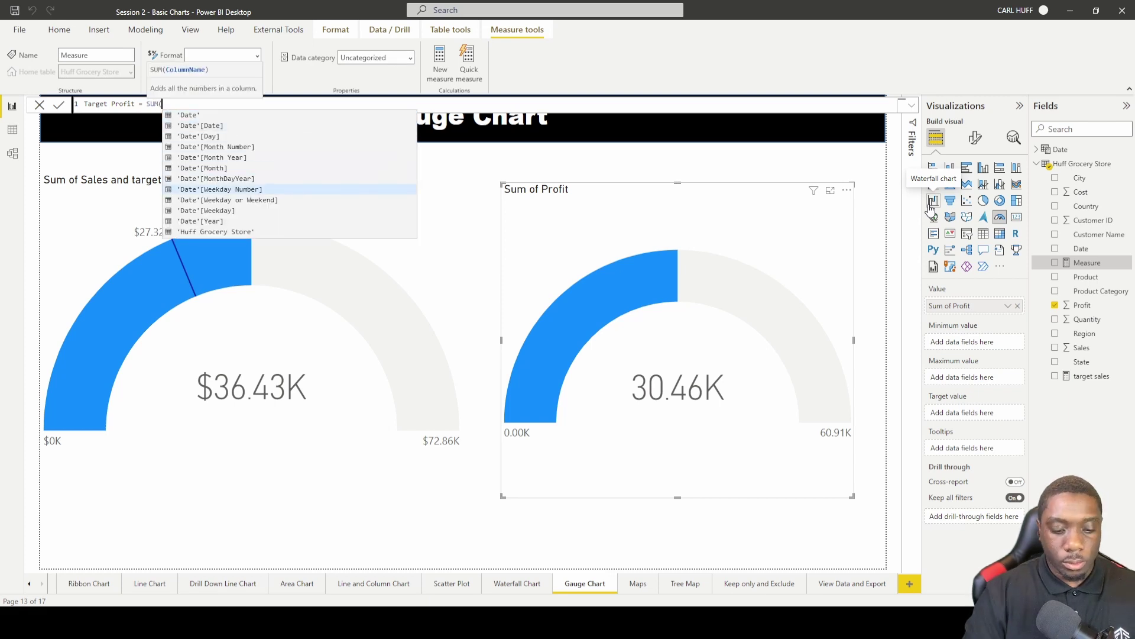
text(hu)
key(Down)
key(Down)
key(Down)
key(Down)
key(Down)
key(Down)
key(Down)
key(Down)
key(Down)
key(Tab)
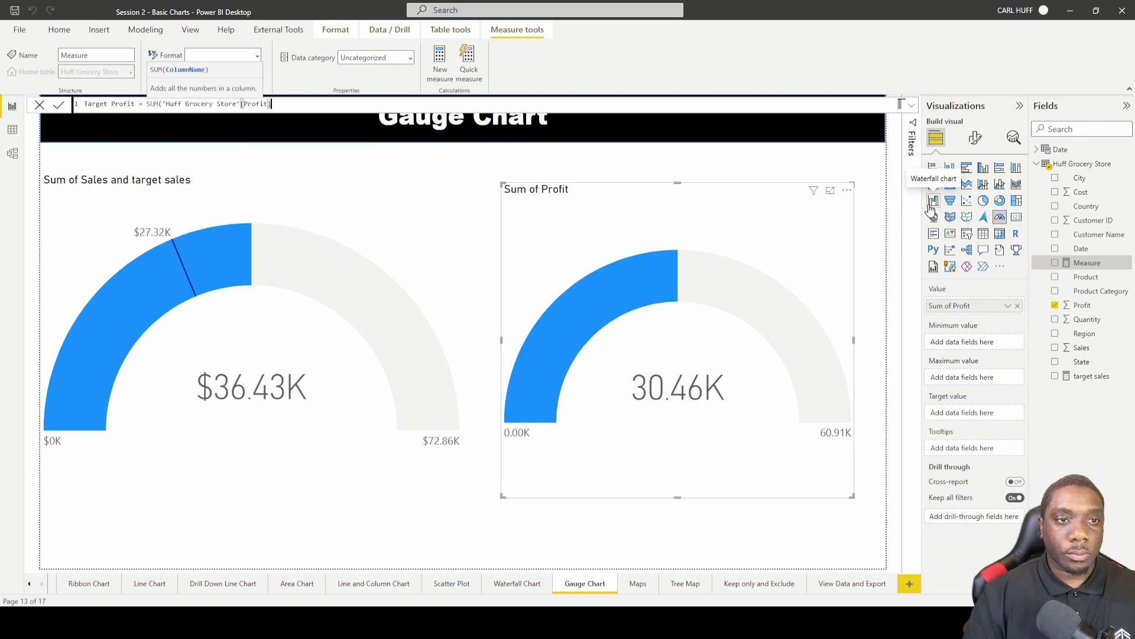
text())
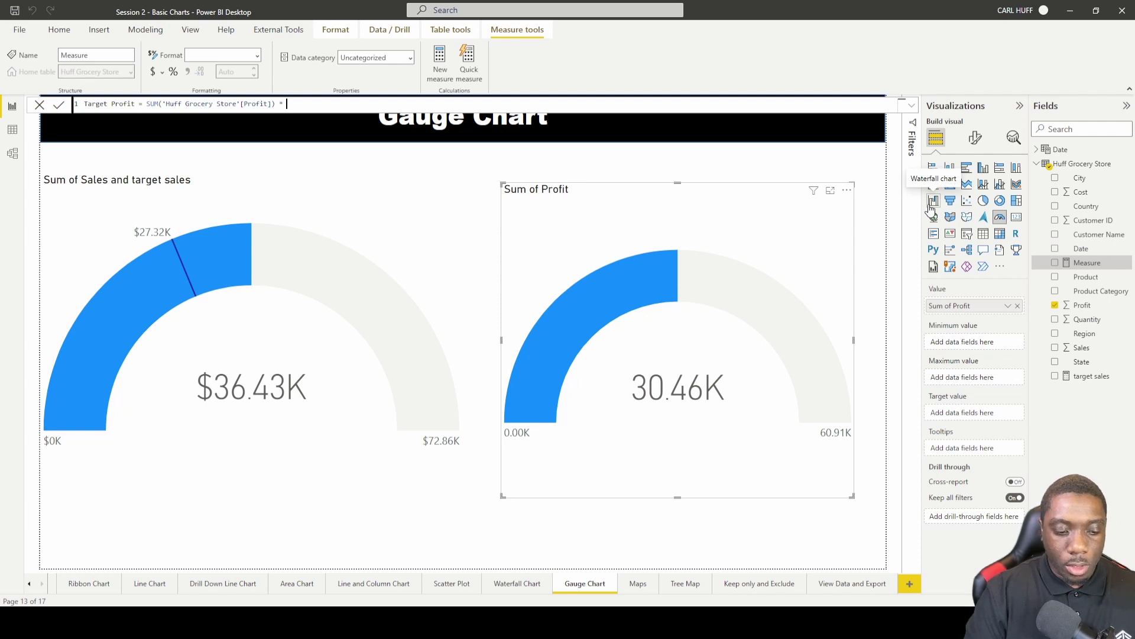
text( * 1)
text(.1)
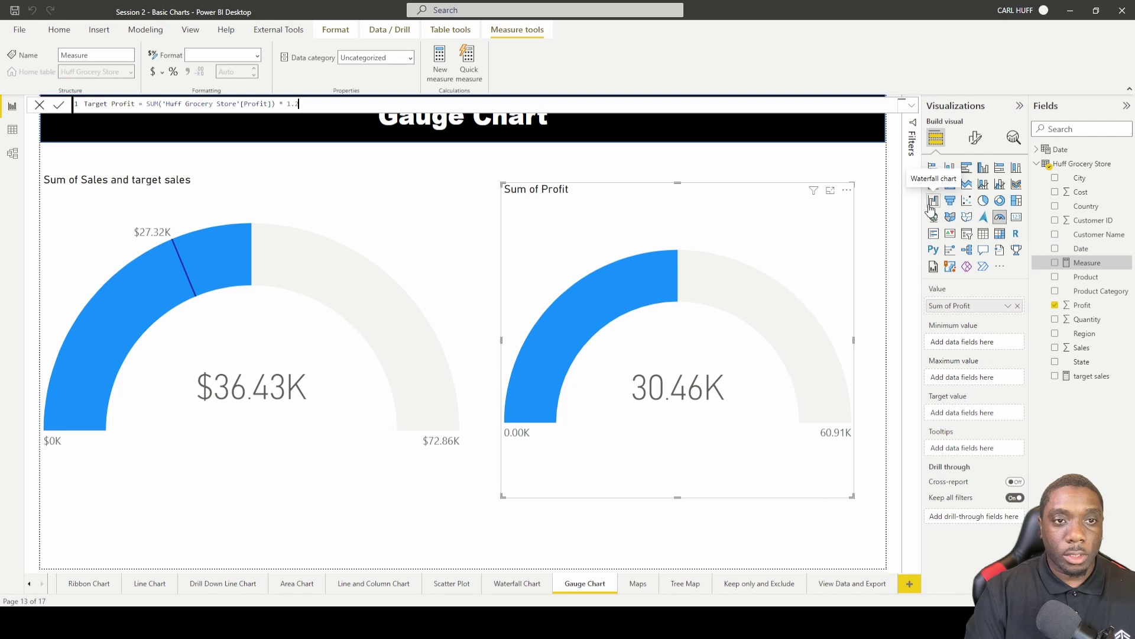
key(Return)
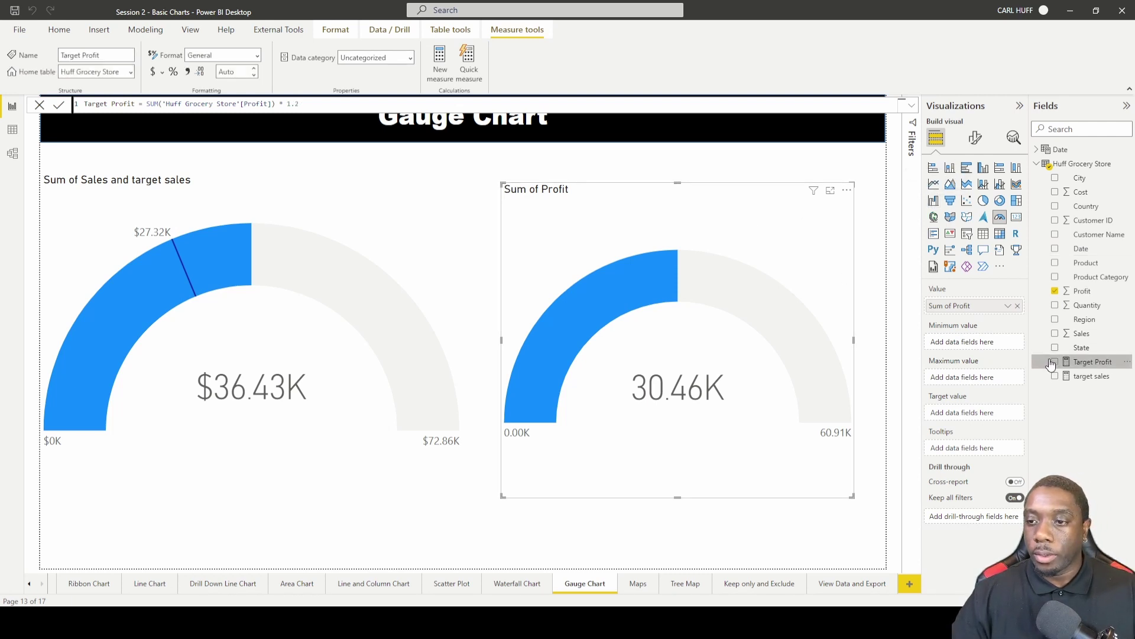
- Make Target Profit the profit gauge's target, change its multiplier to .62, then delete the profit gauge
drag(1051, 363, 985, 413)
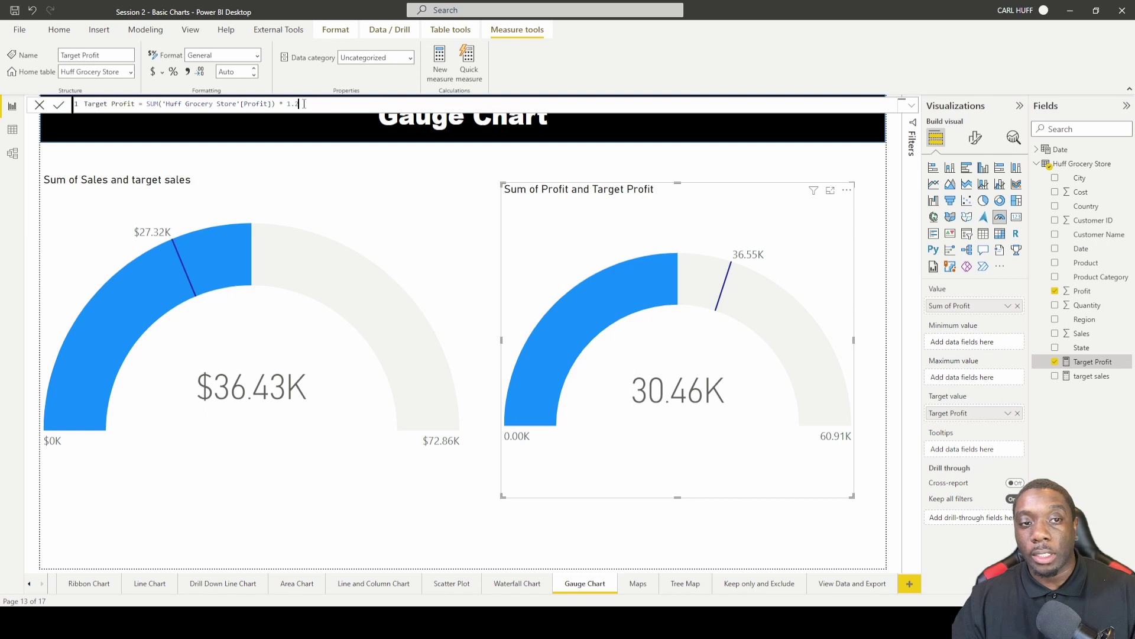
key(BackSpace)
key(BackSpace)
key(BackSpace)
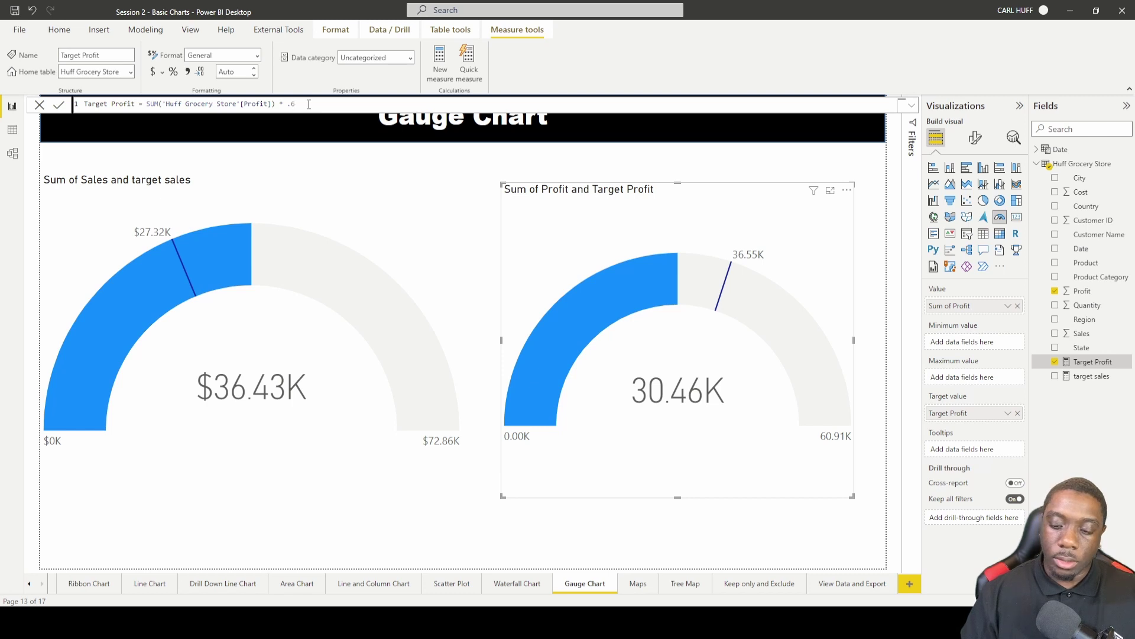
text(.62)
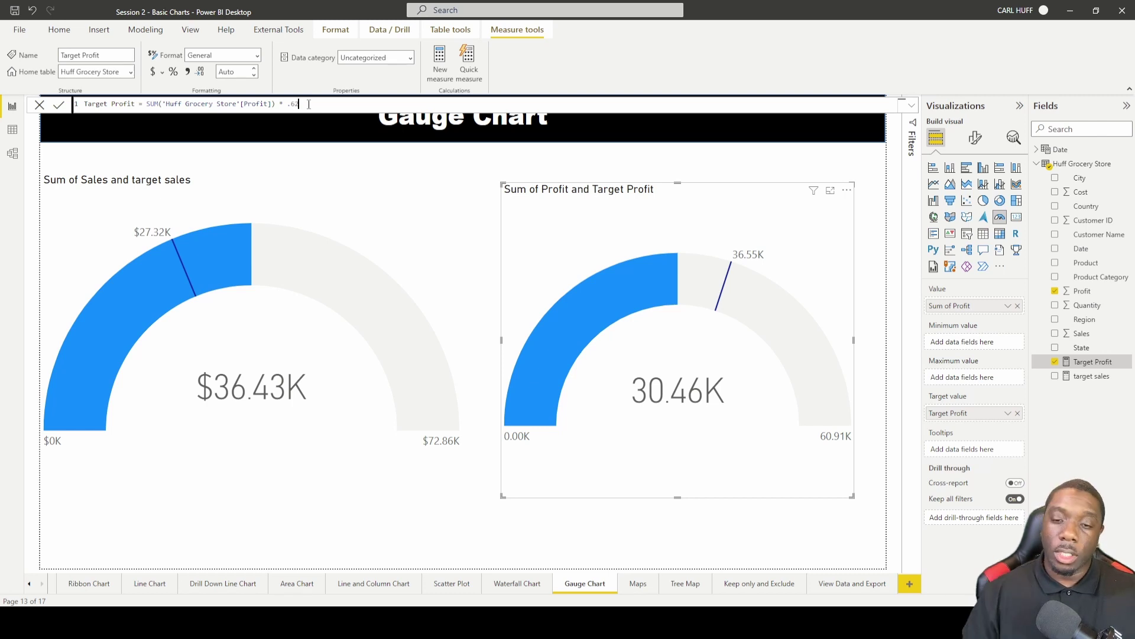
key(Return)
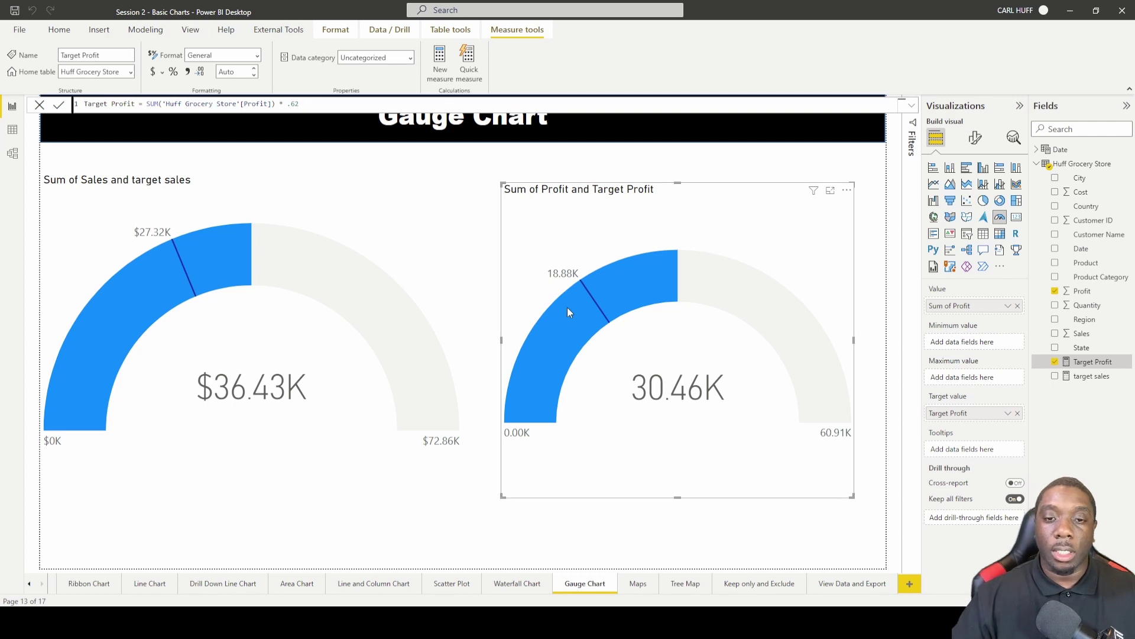
mouse_move(569, 306)
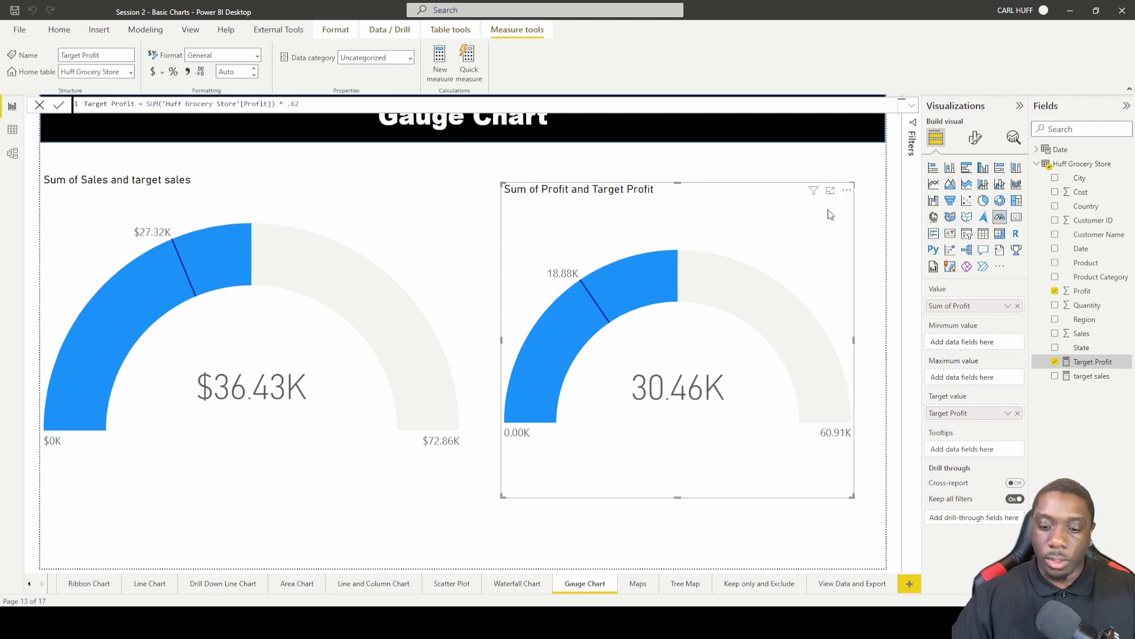
key(Delete)
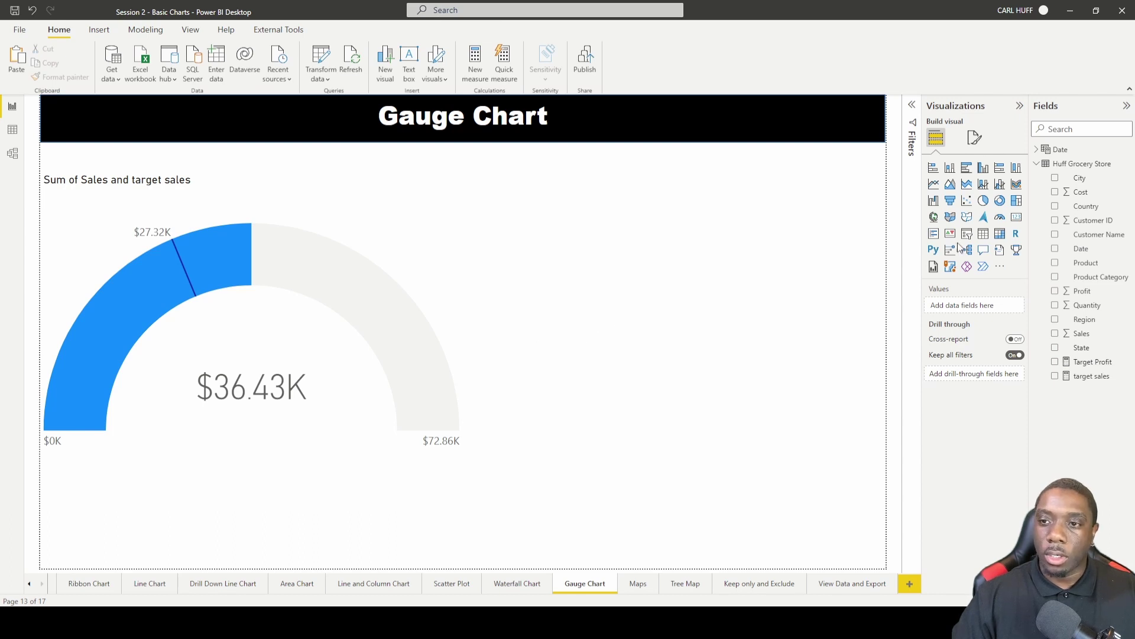
- Add a widened pie chart of Sales split by Region beside the Sales gauge
click(983, 200)
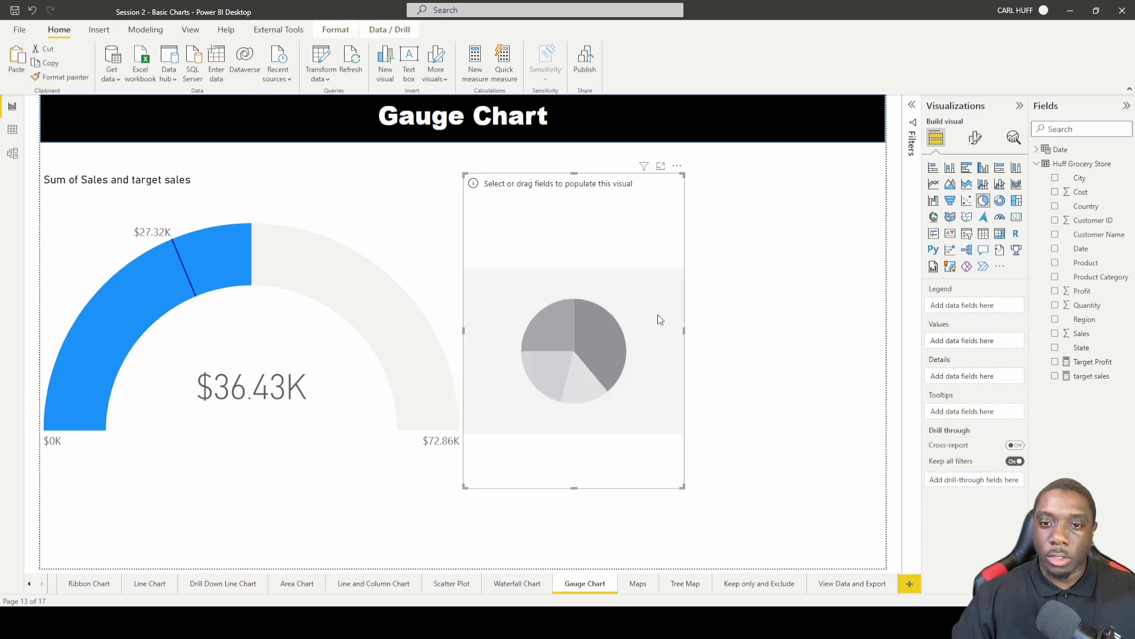
drag(684, 330, 856, 341)
drag(710, 293, 725, 289)
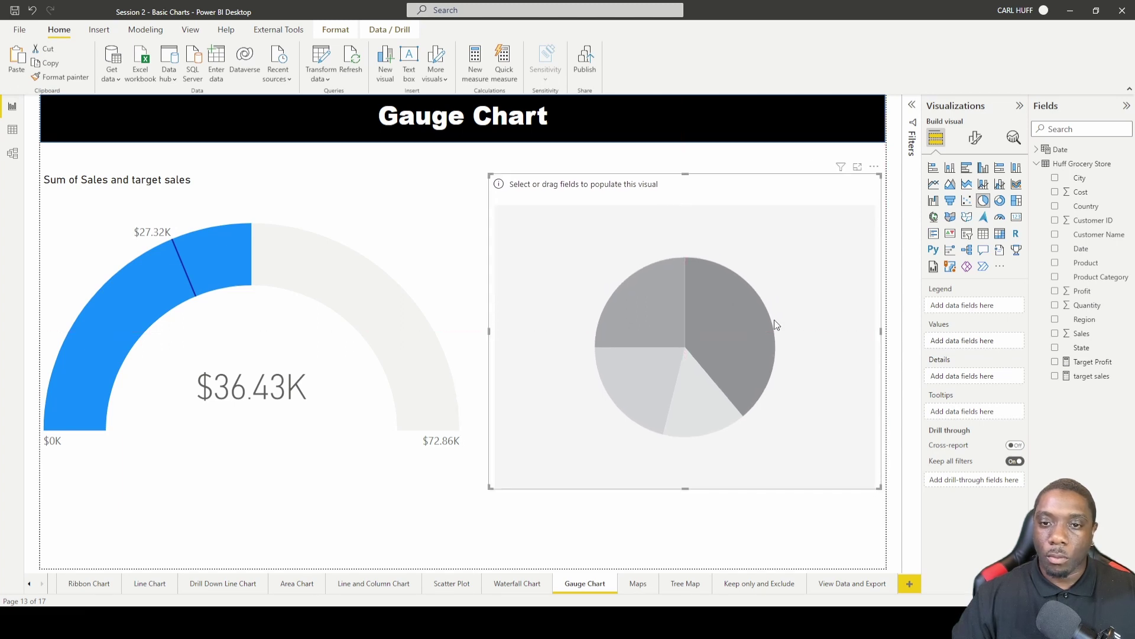
click(1055, 333)
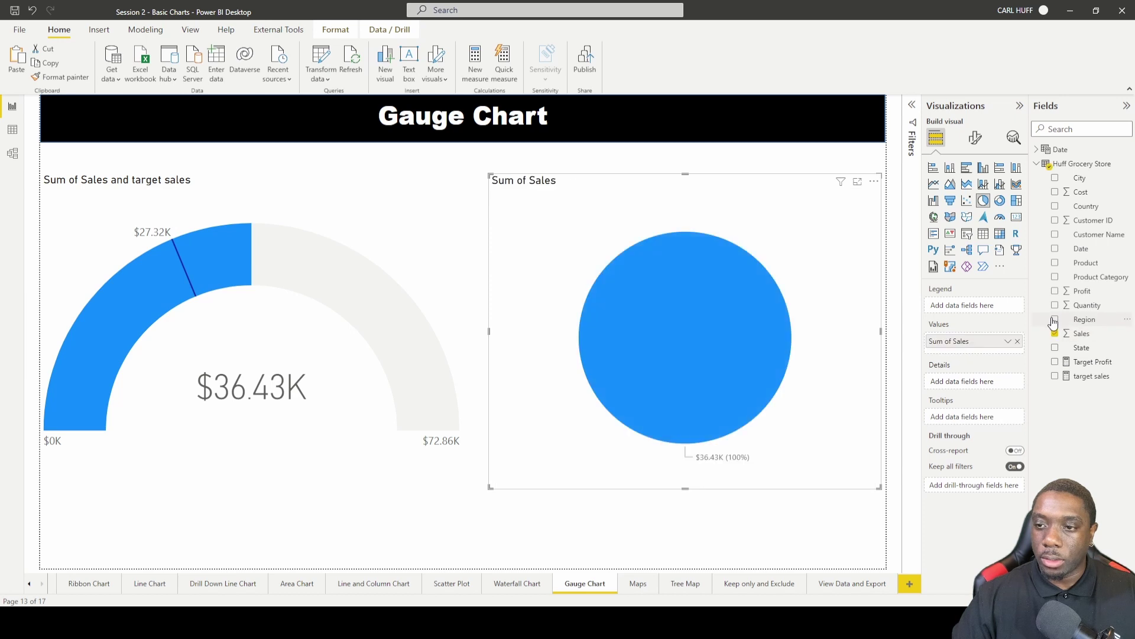
click(1054, 320)
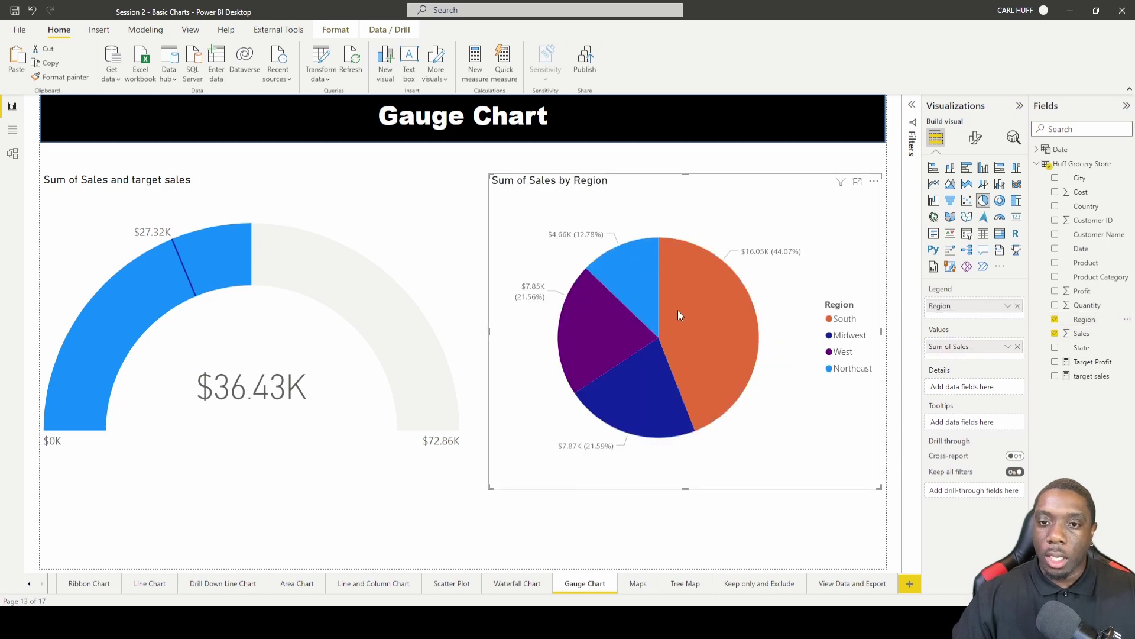
click(375, 165)
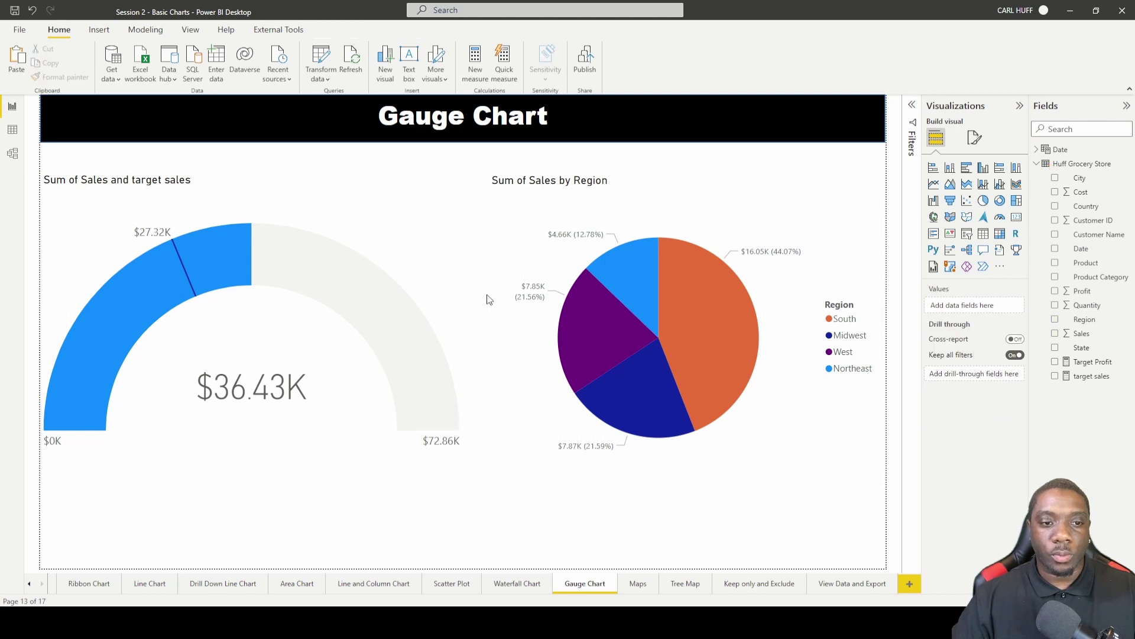
- Cycle the gauge through the South, Northeast, West and Midwest pie slices twice, finishing on Northeast
mouse_move(692, 319)
click(693, 320)
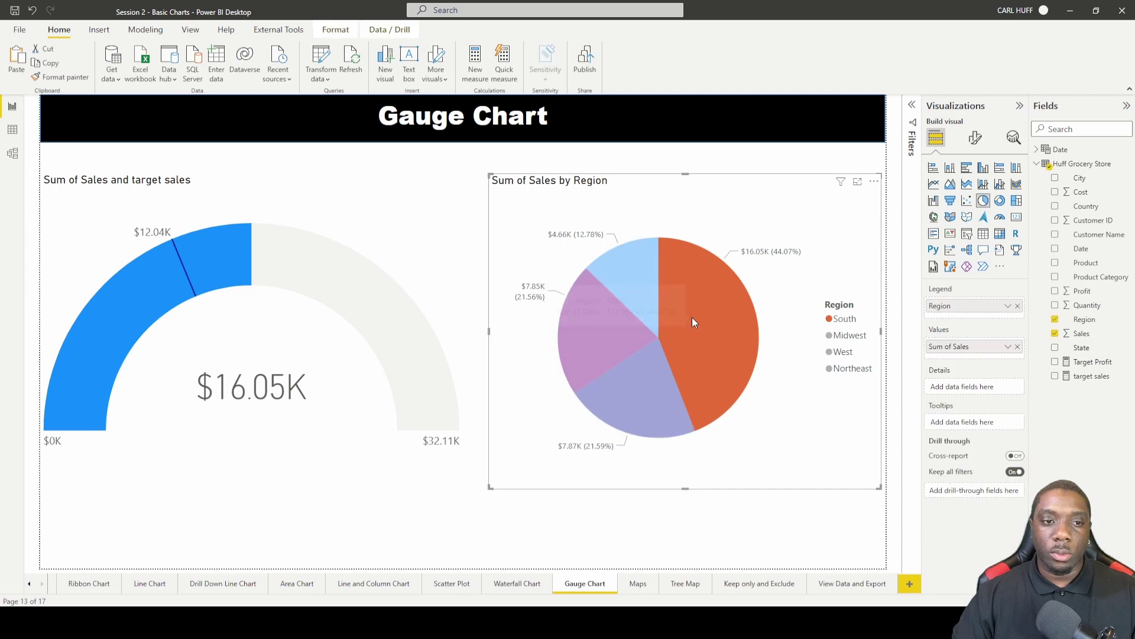
click(628, 281)
click(585, 323)
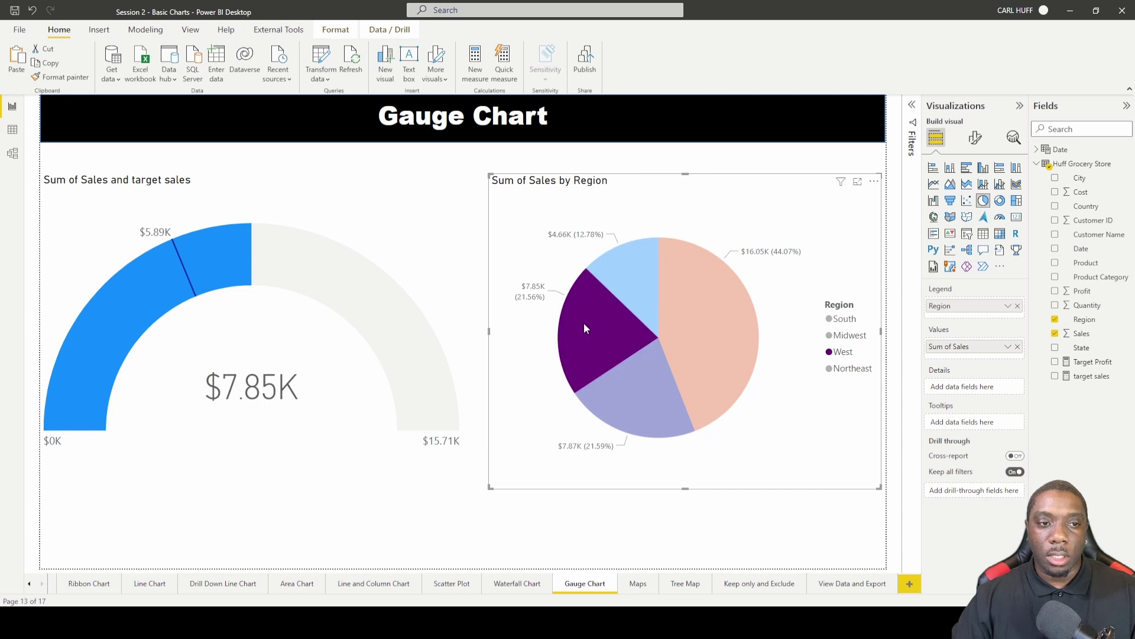
click(641, 399)
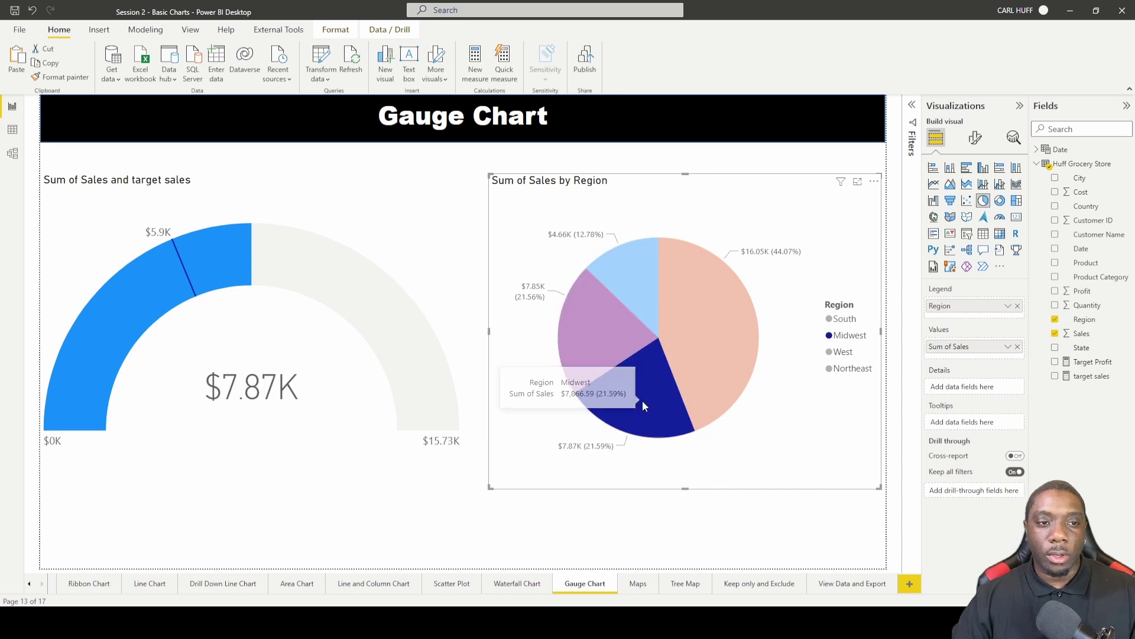
click(715, 370)
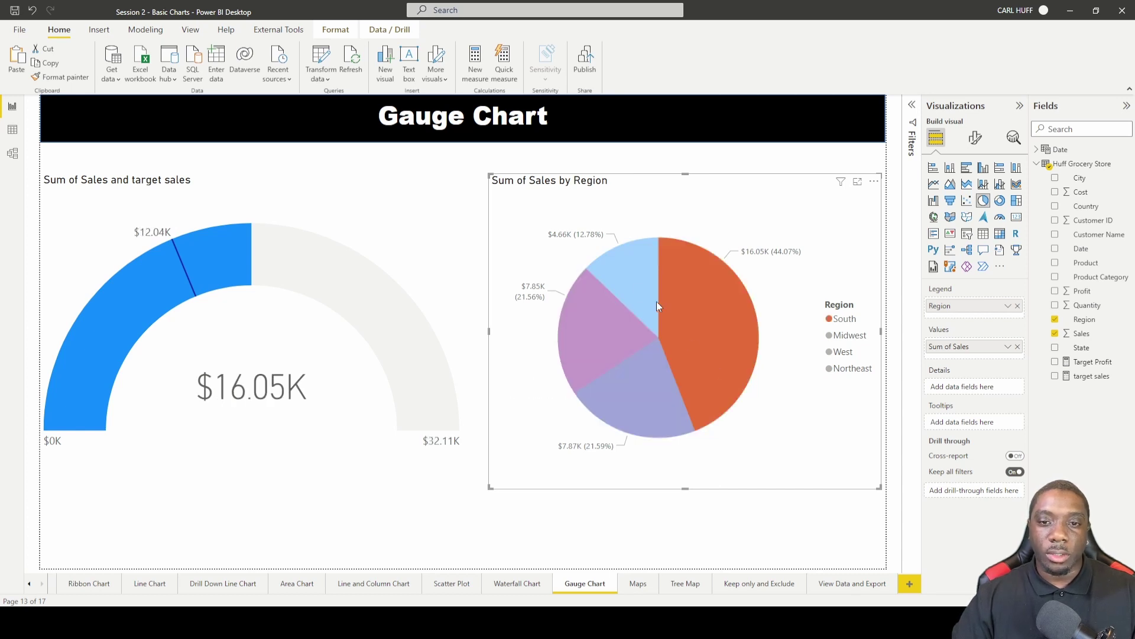
click(634, 285)
click(585, 337)
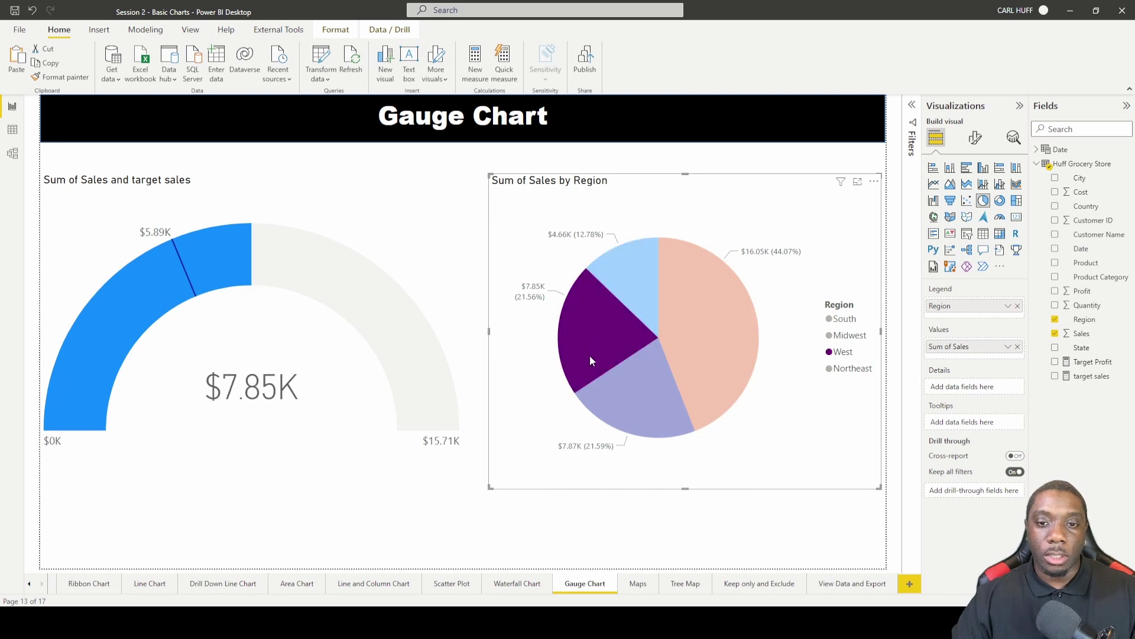
click(629, 392)
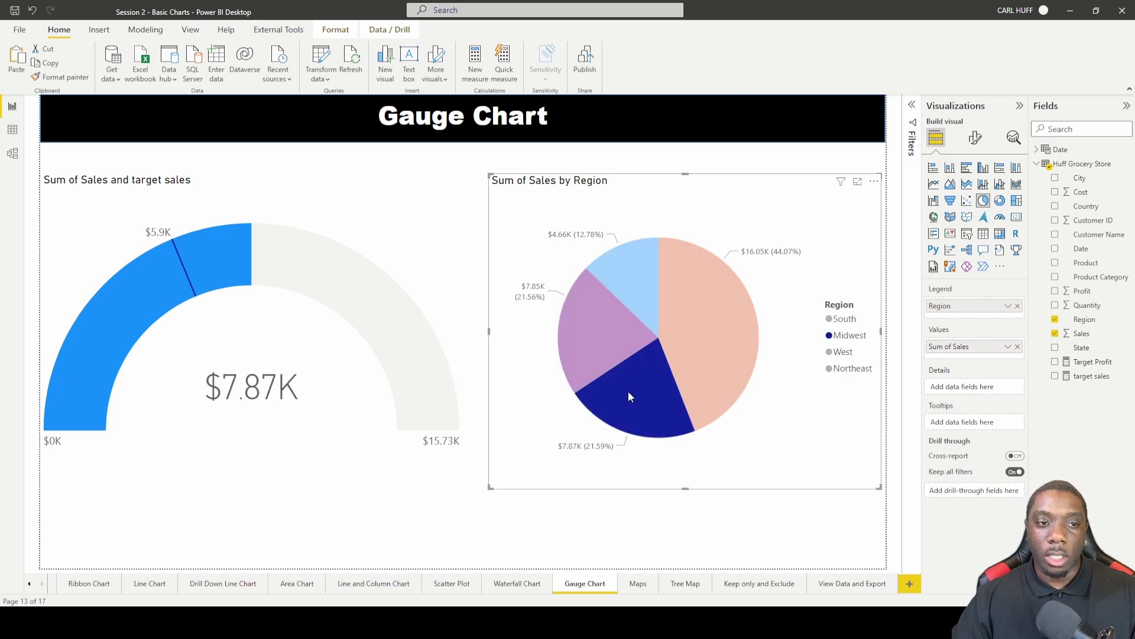
click(652, 289)
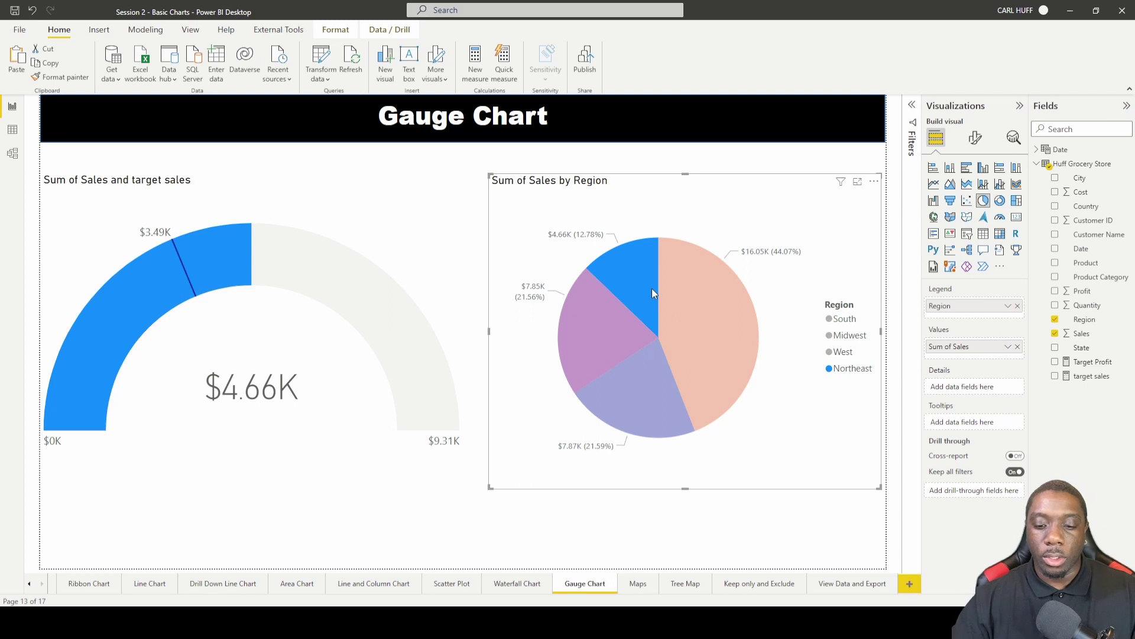